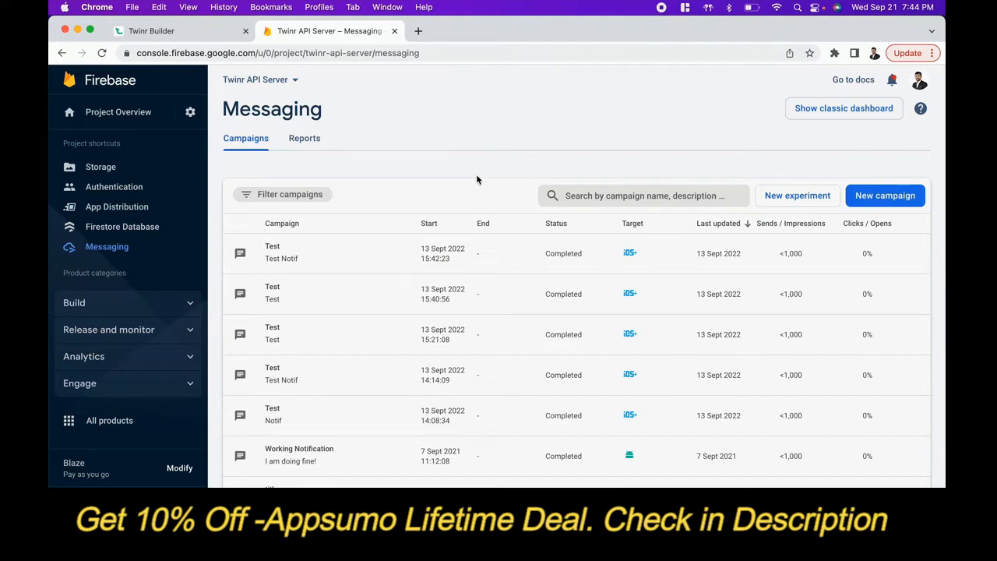
Open firebase.google.com in a new tab, go to the console's project list, and close that tab
click(418, 31)
text(firew)
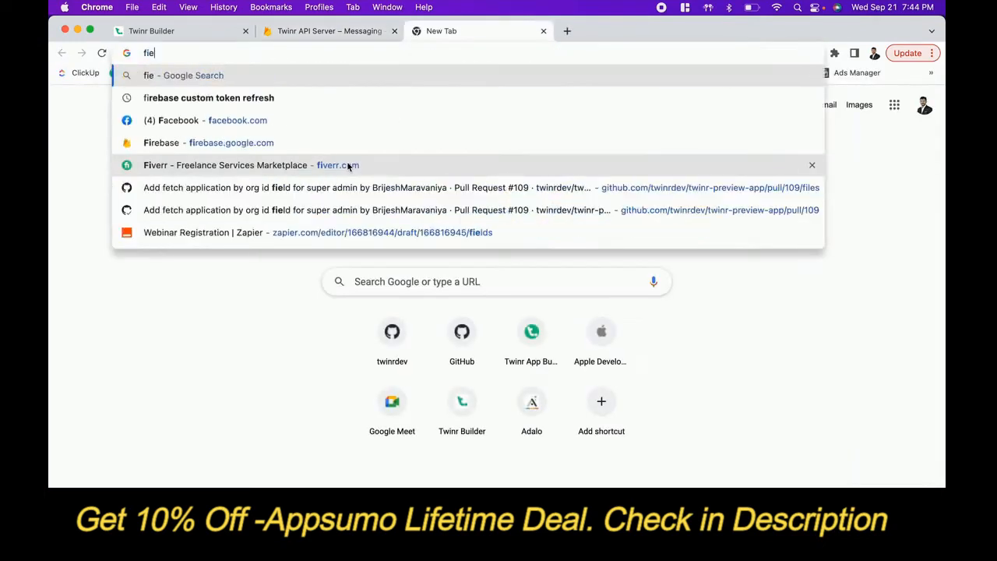
key(BackSpace)
key(BackSpace)
key(BackSpace)
key(BackSpace)
text(e)
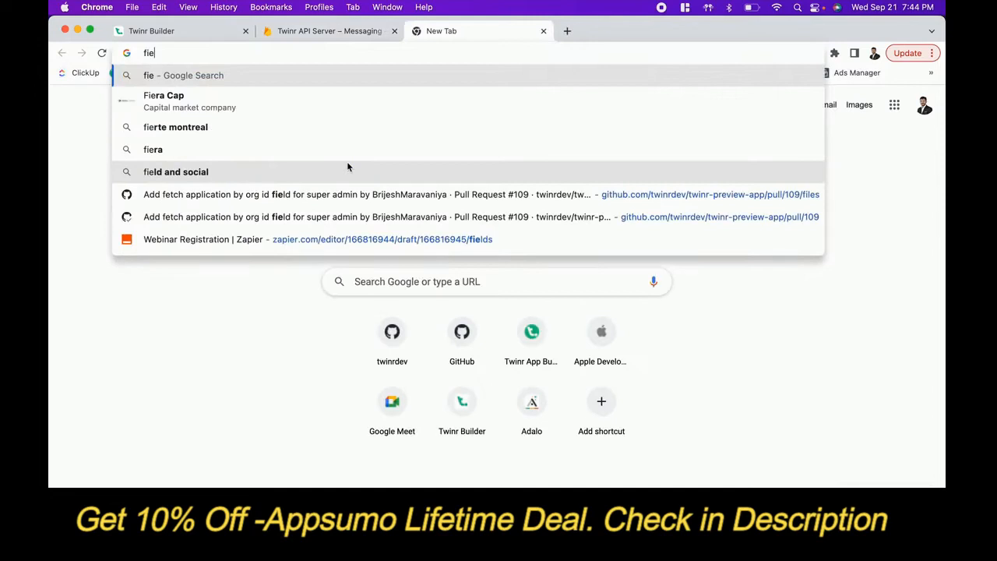
key(BackSpace)
text(rebase.google.com)
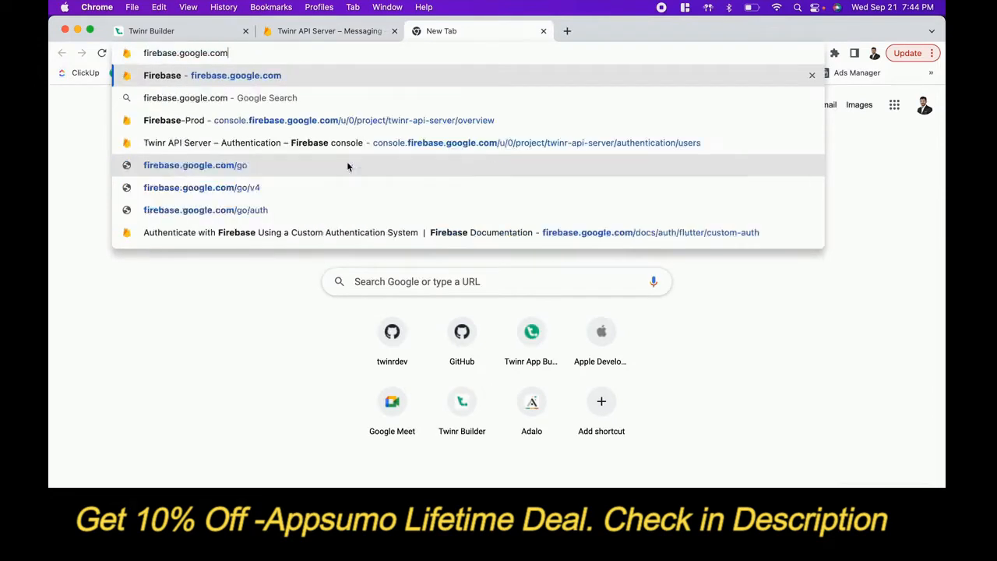
key(Return)
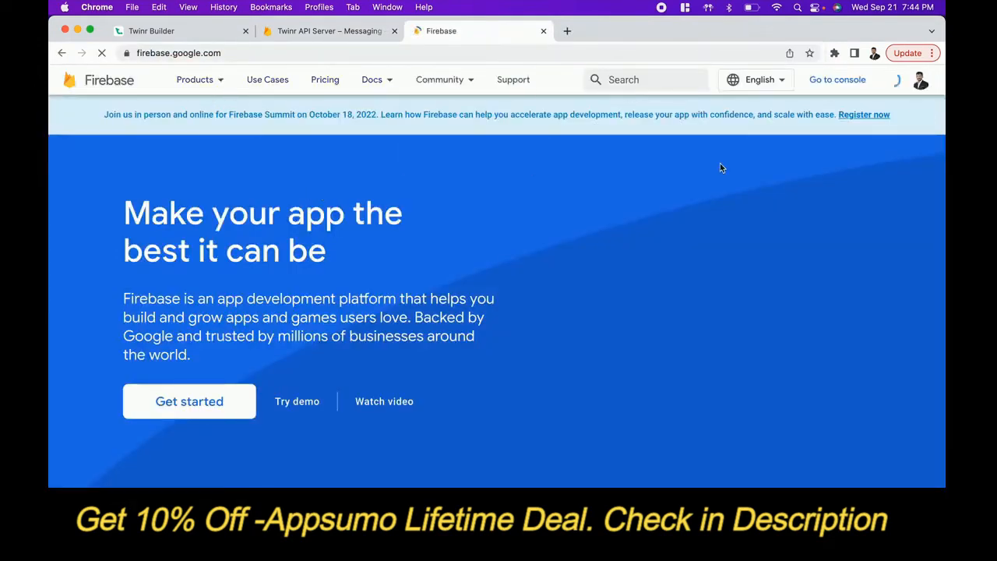
click(833, 81)
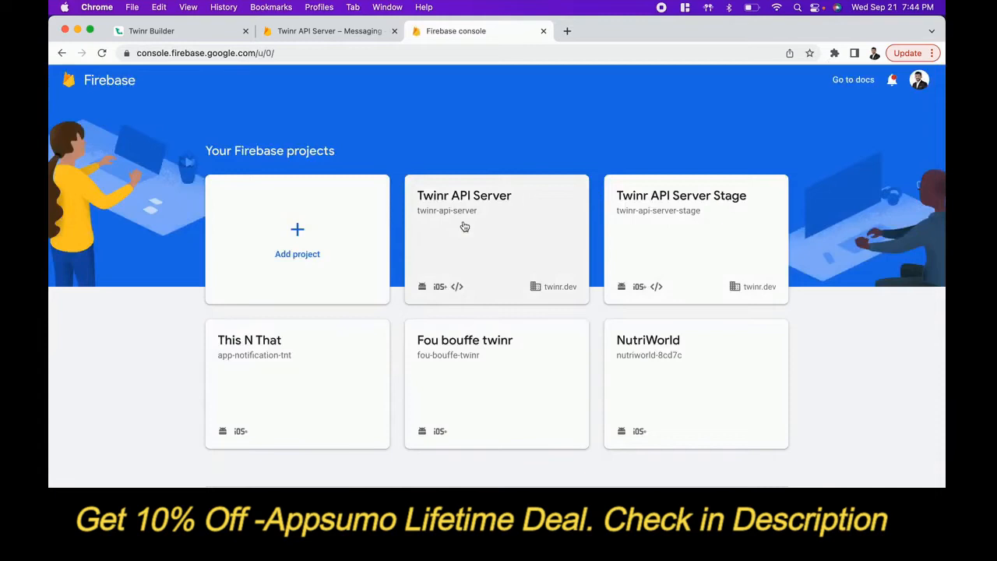
key(super+w)
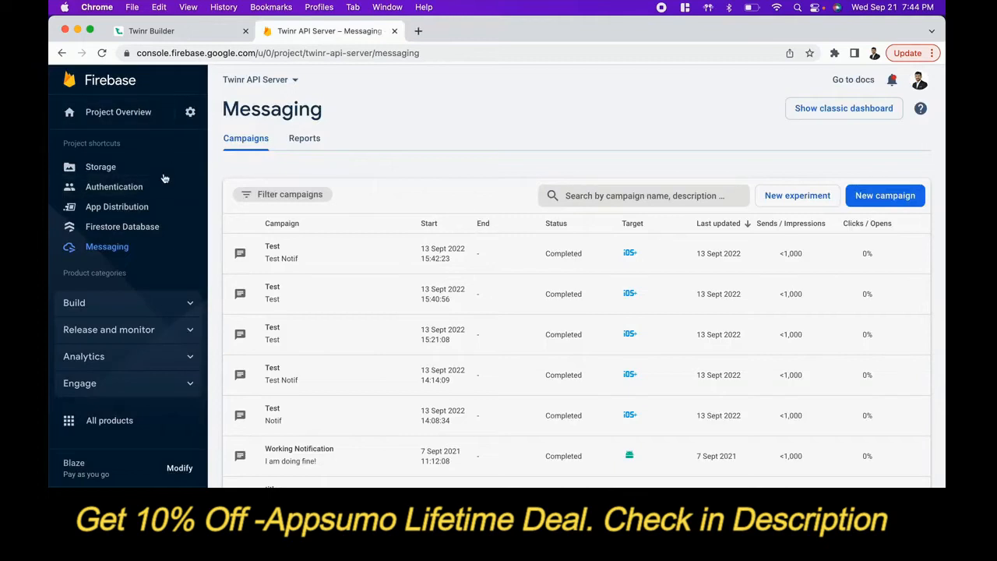
Open Messaging in the Engage category and start a new Notifications campaign
click(125, 384)
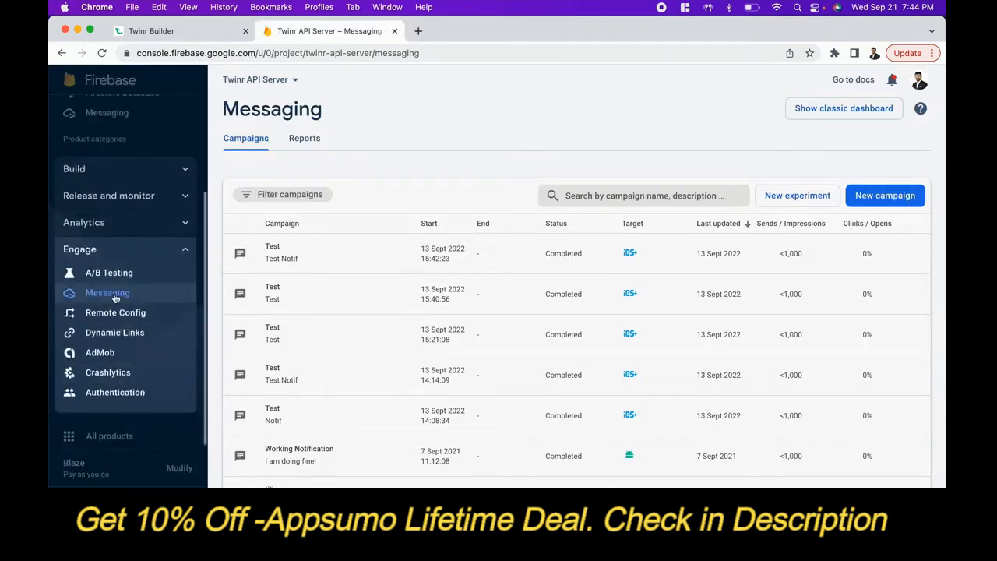
click(115, 296)
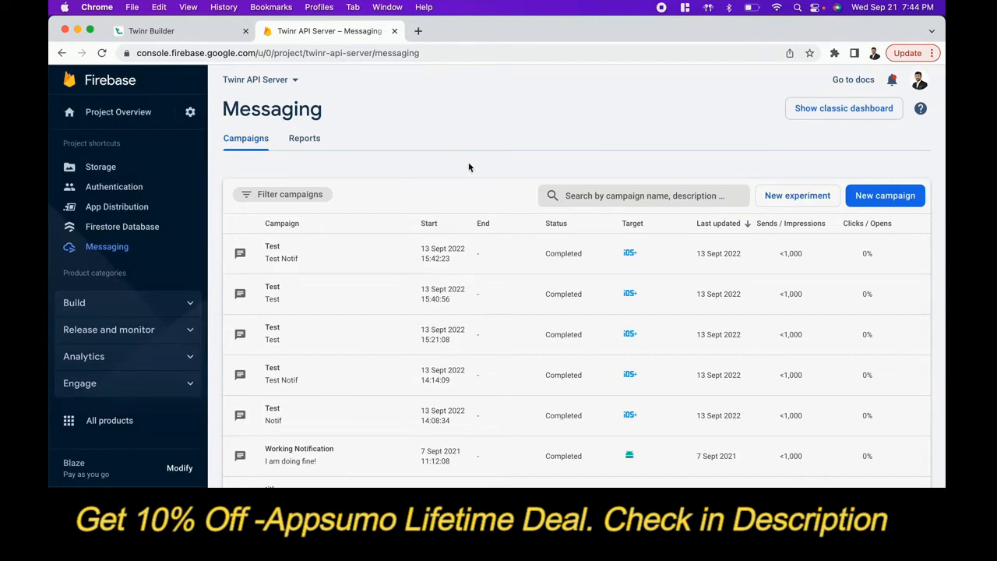
click(889, 200)
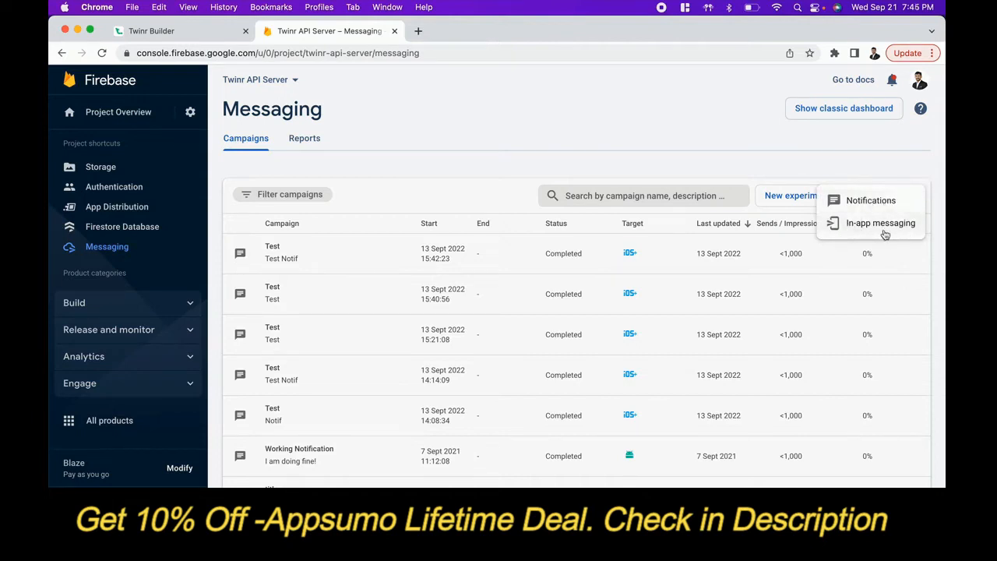
click(867, 204)
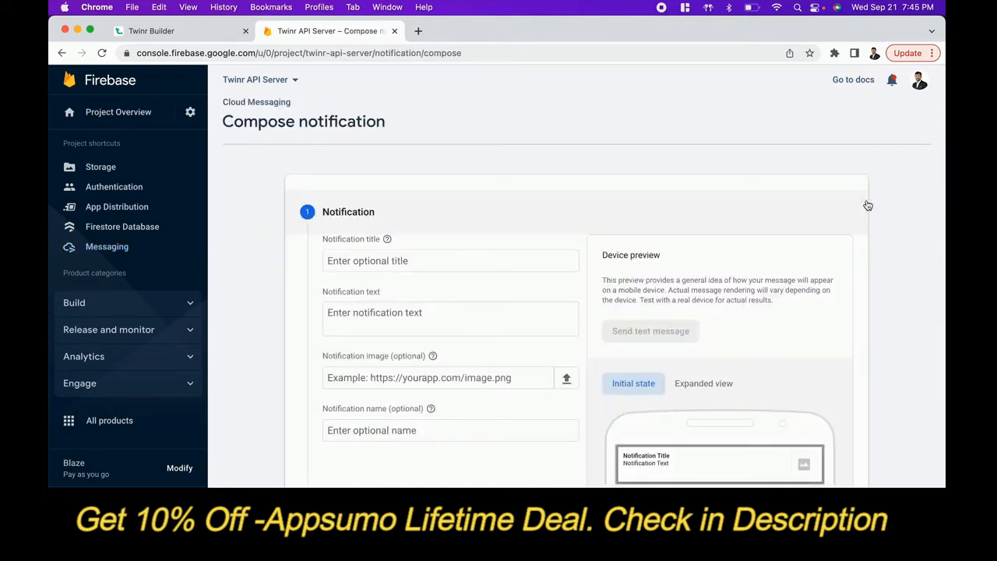
Enter "Summer sale!!!" as the notification title
scroll(501, 241, down, 2)
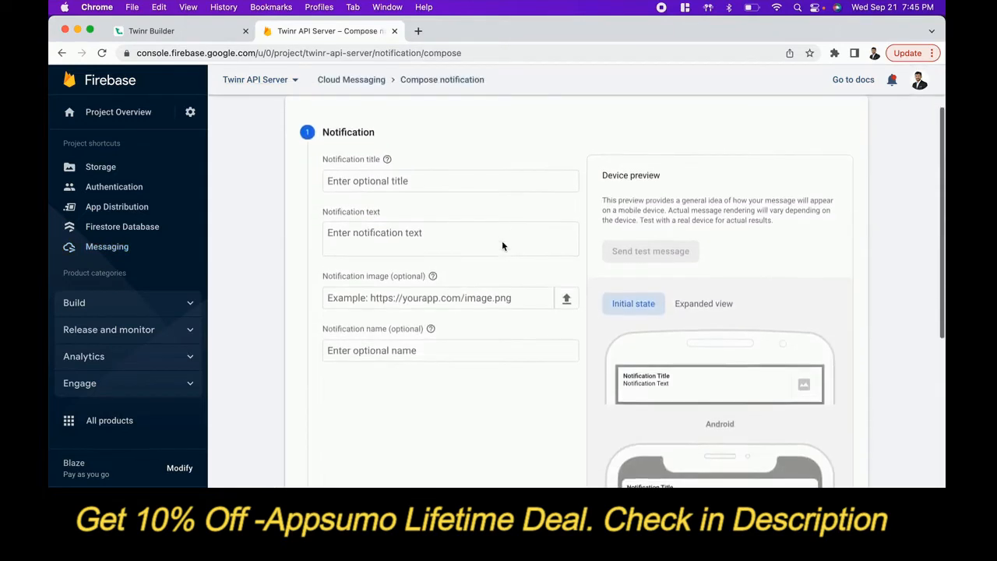
scroll(502, 246, up, 1)
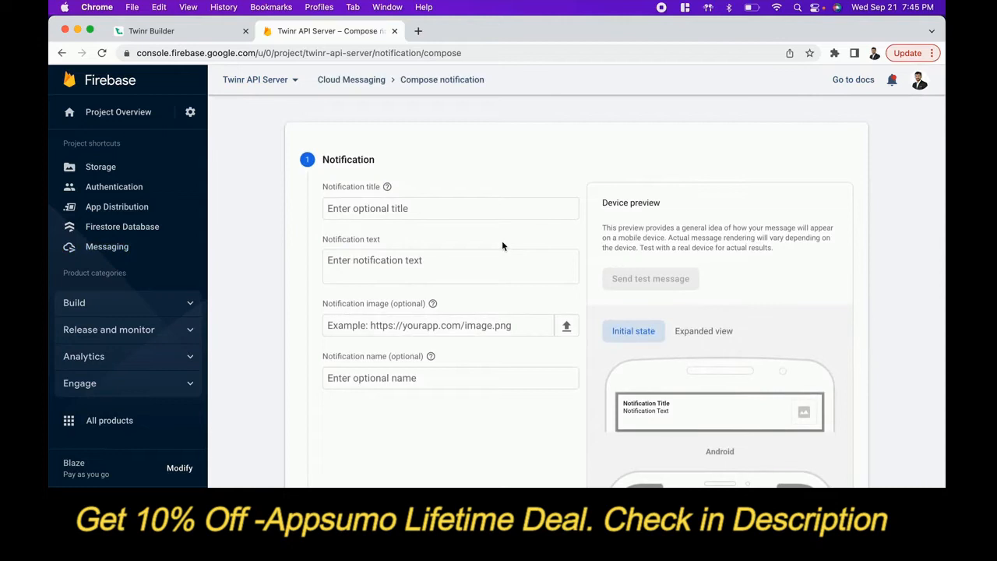
scroll(502, 246, down, 2)
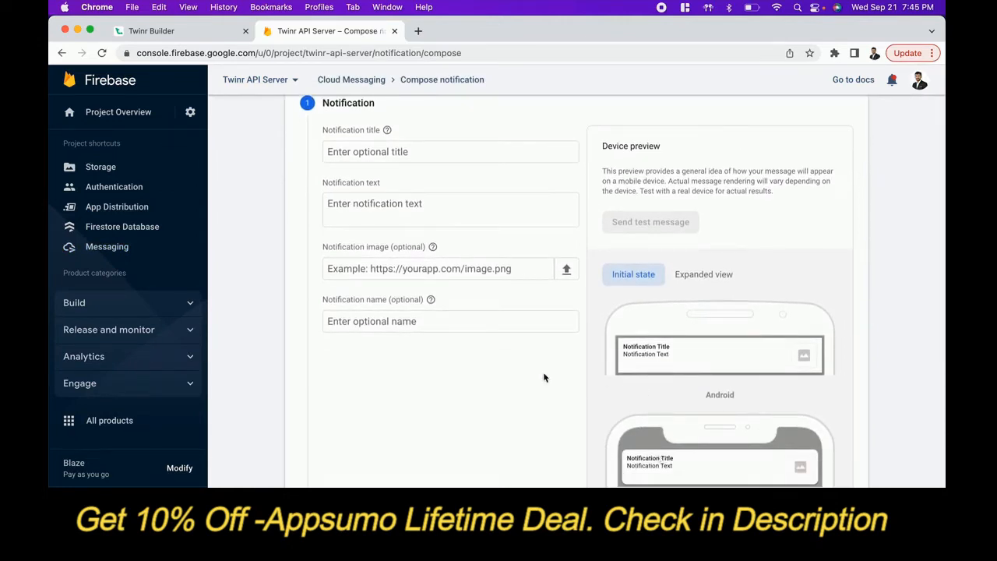
scroll(543, 378, up, 1)
click(409, 162)
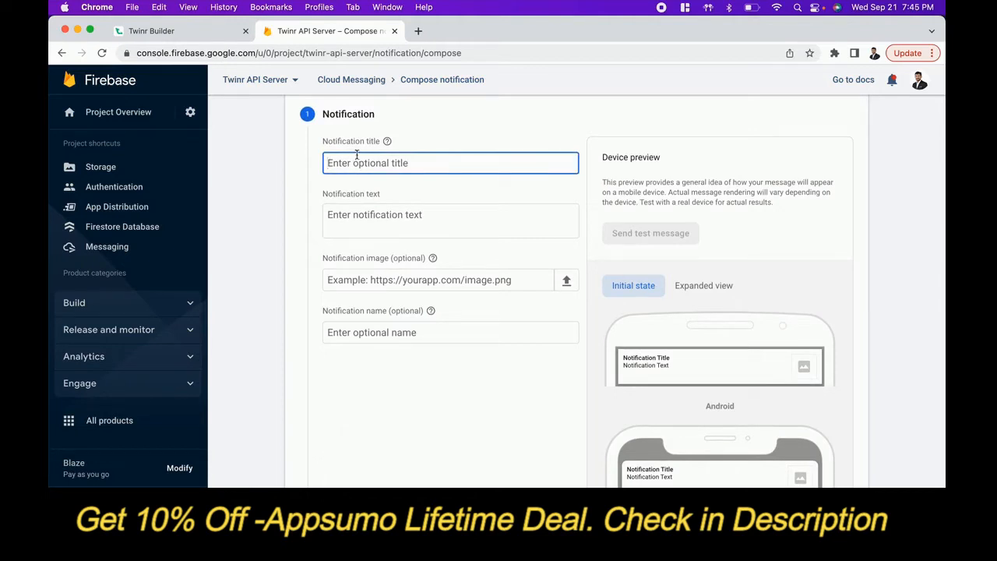
text(Summer)
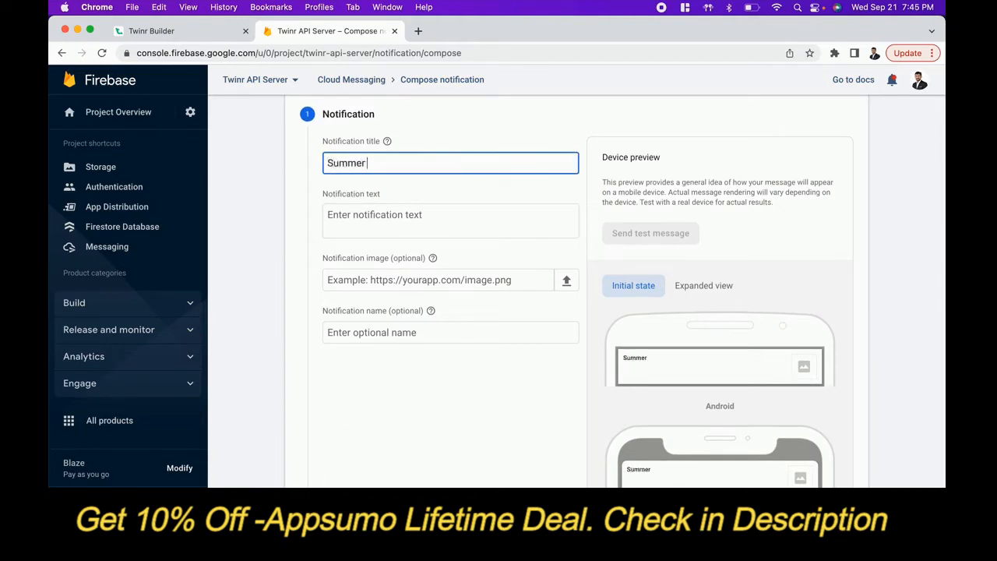
text( sale!!!)
Enter "Sending some tacos your way. Please check it out!!" as the notification text
click(345, 222)
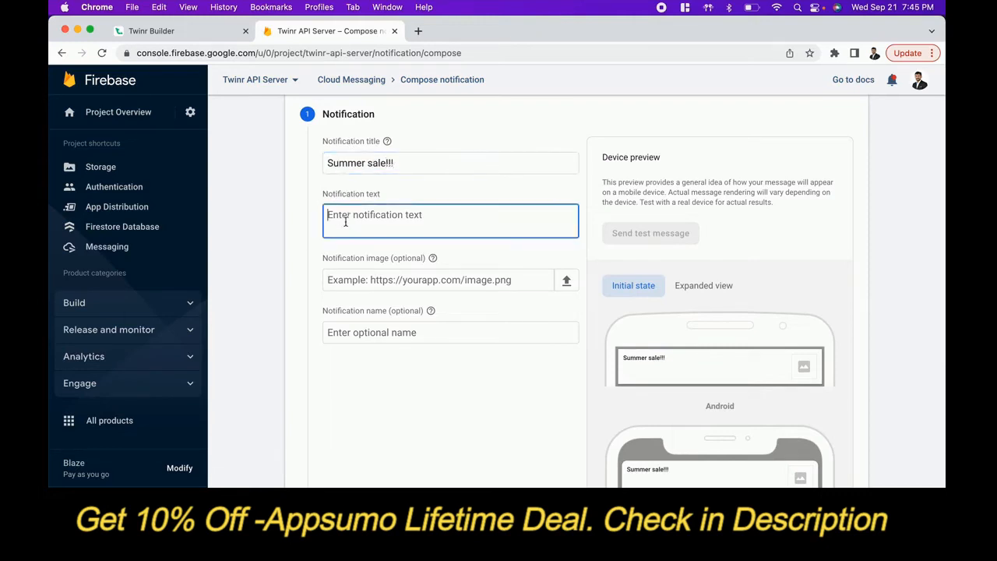
scroll(345, 222, down, 1)
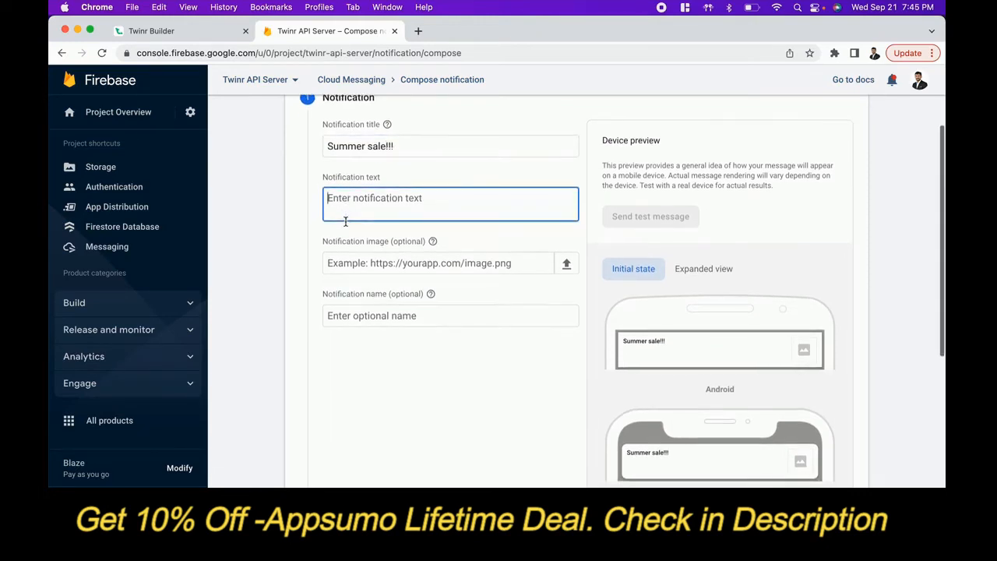
text(Sendi)
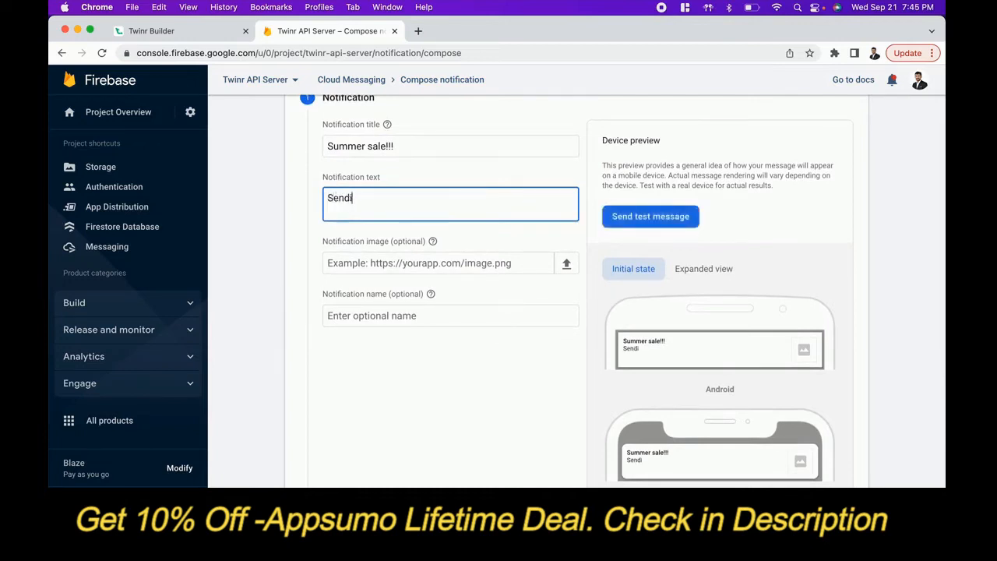
text(ng some tacos you)
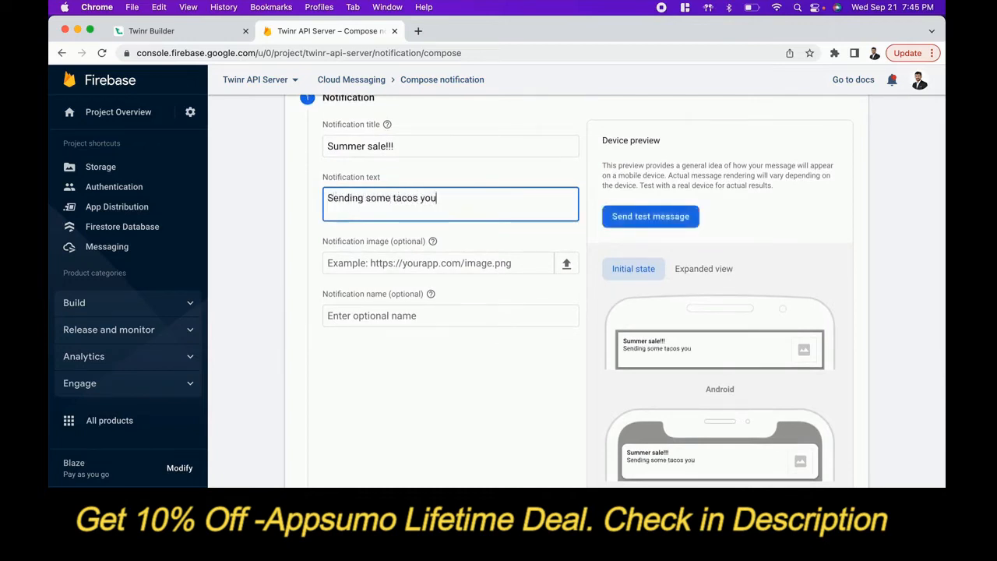
text(r way. Please check it out!!)
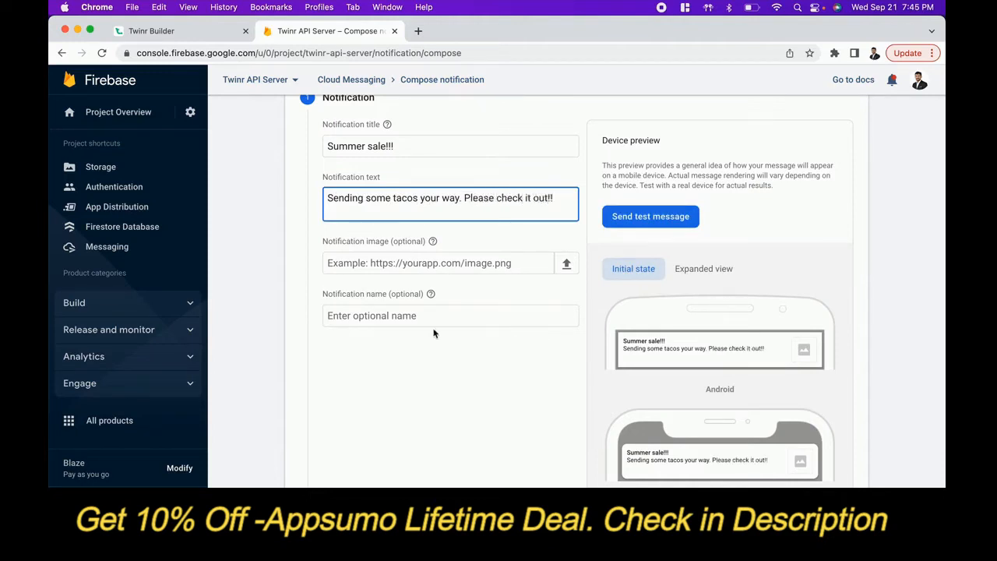
Leave the optional notification image and name empty and continue to the Target section
scroll(535, 385, down, 1)
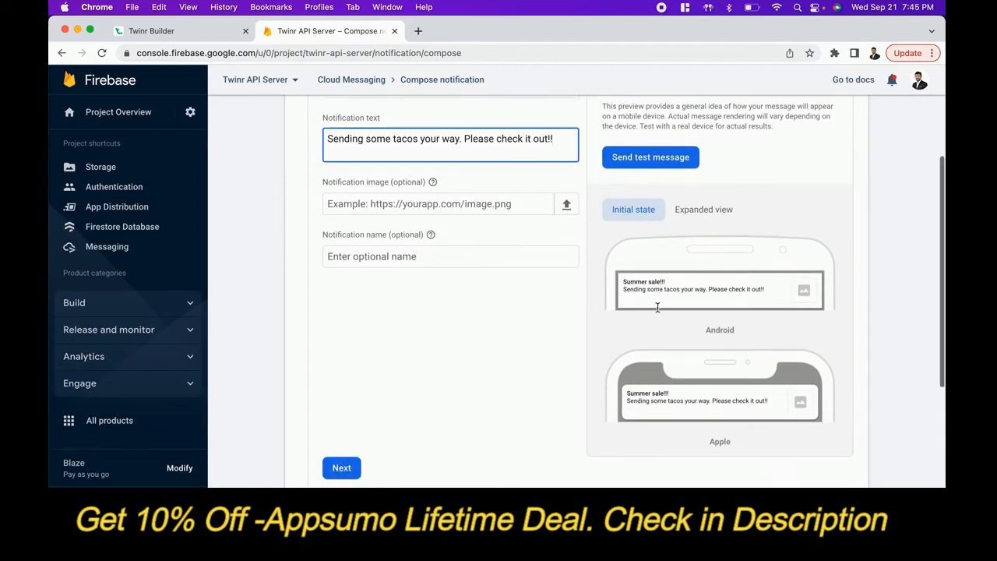
scroll(657, 307, down, 1)
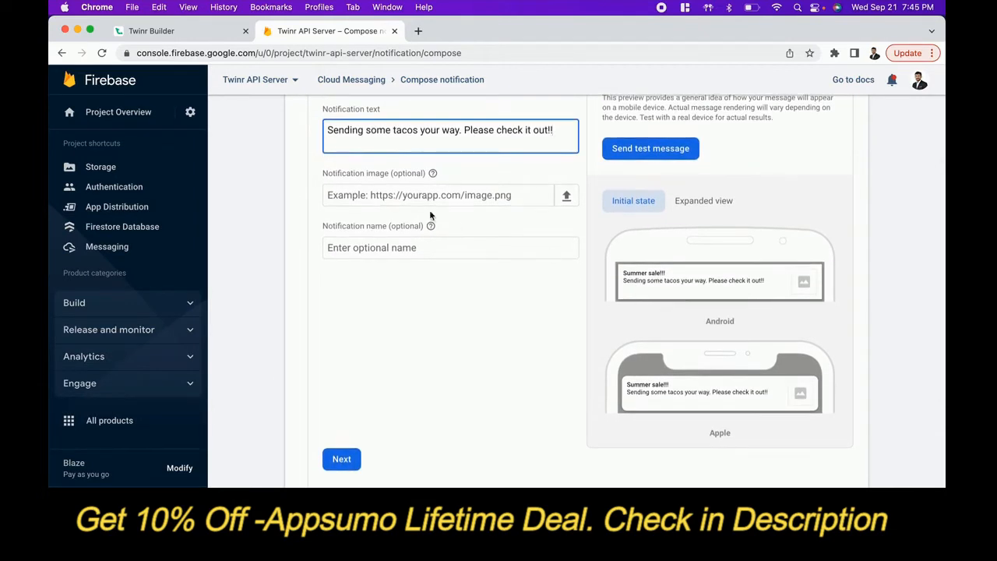
click(445, 194)
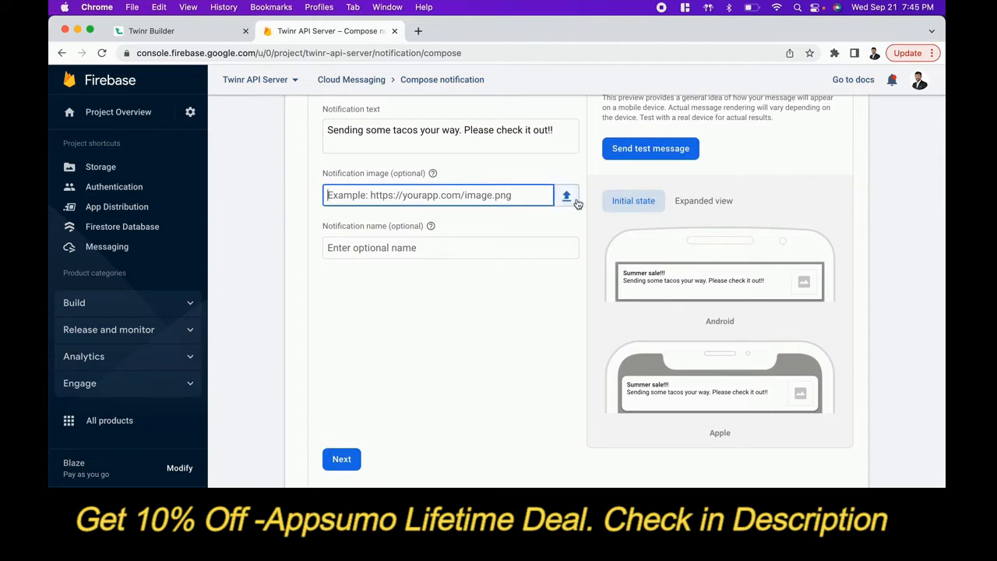
click(465, 248)
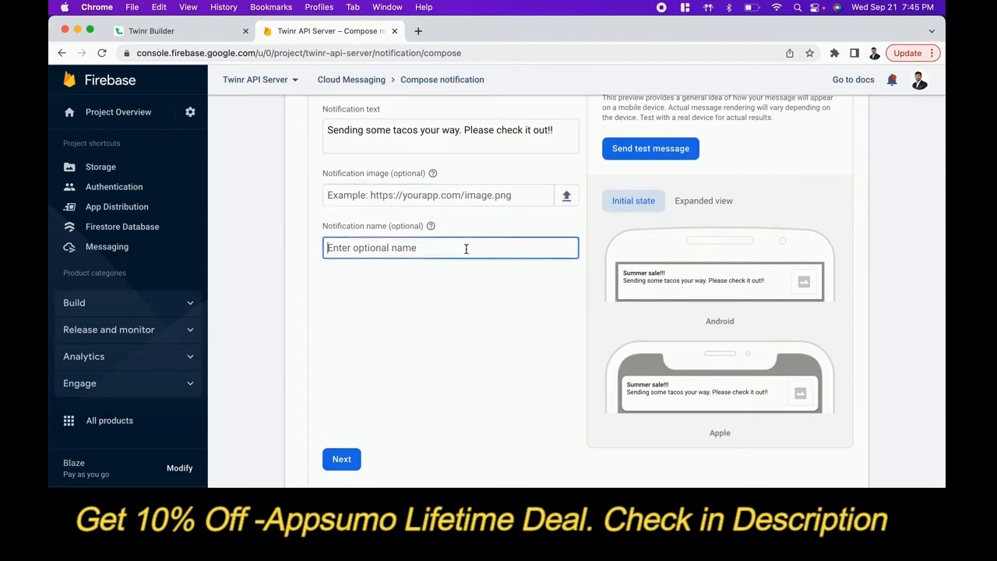
scroll(466, 248, up, 2)
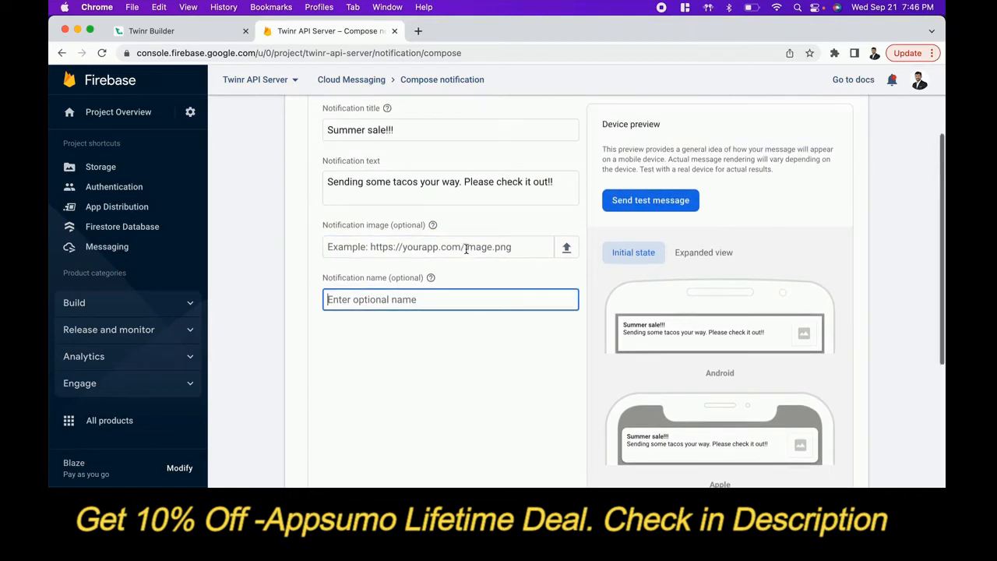
scroll(465, 248, down, 2)
scroll(355, 254, up, 1)
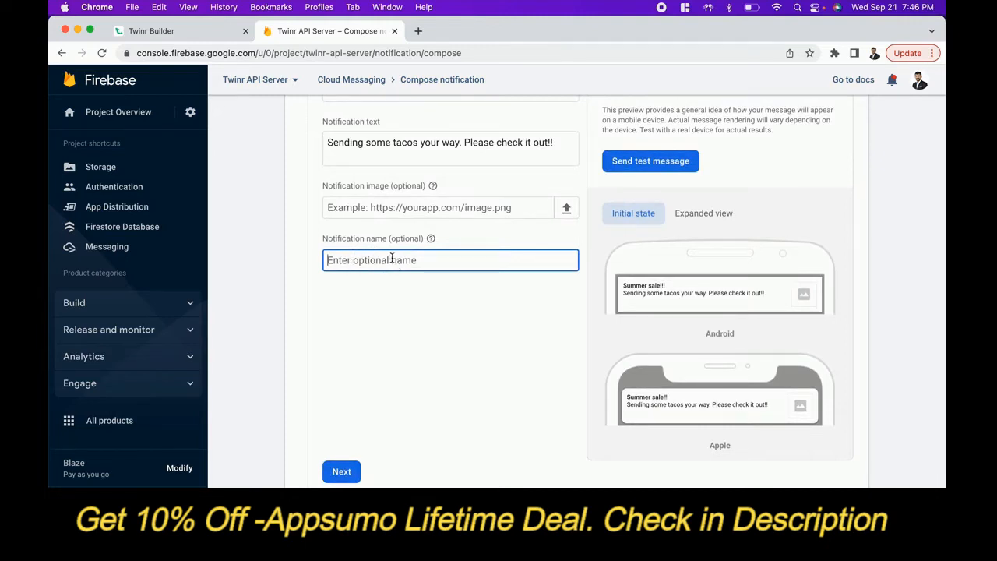
scroll(444, 324, down, 2)
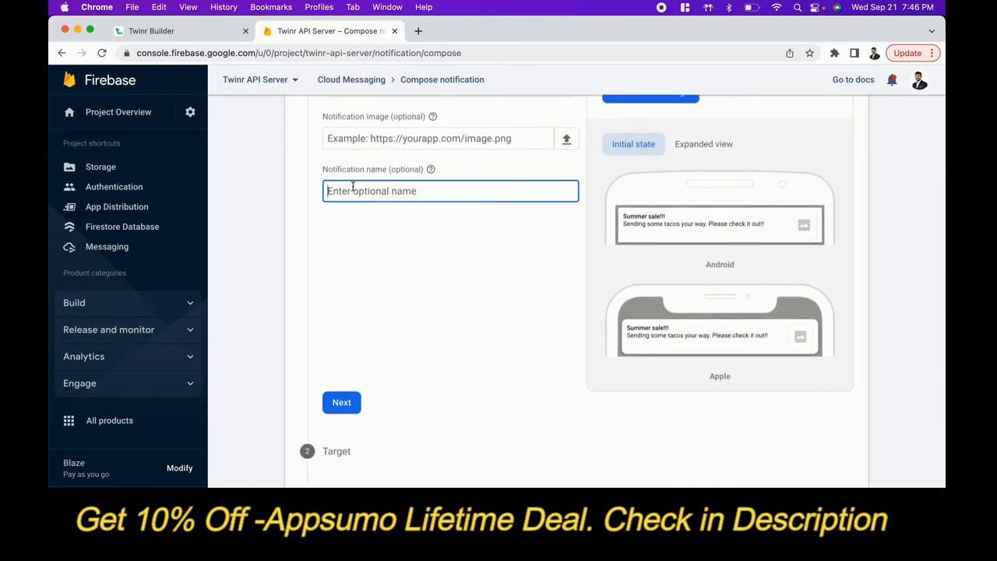
scroll(385, 289, down, 2)
click(341, 341)
Target the user segment of the iOS app Twinr Demo App
scroll(466, 273, up, 2)
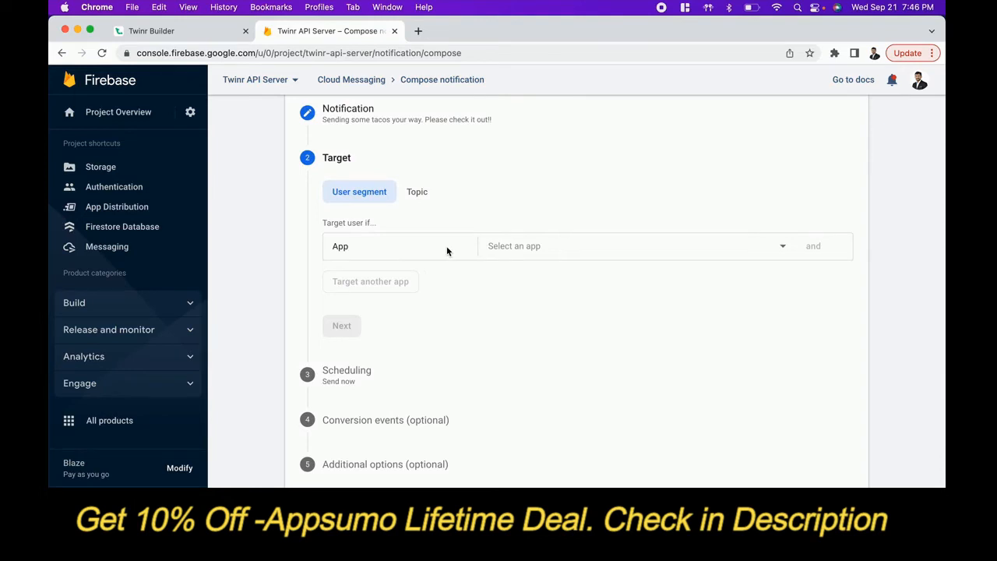
click(530, 247)
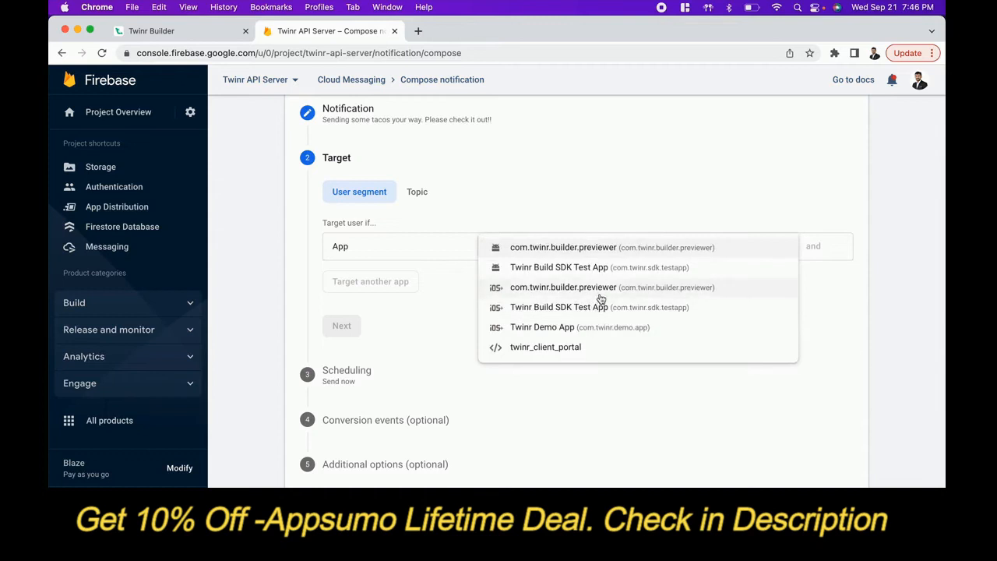
click(591, 327)
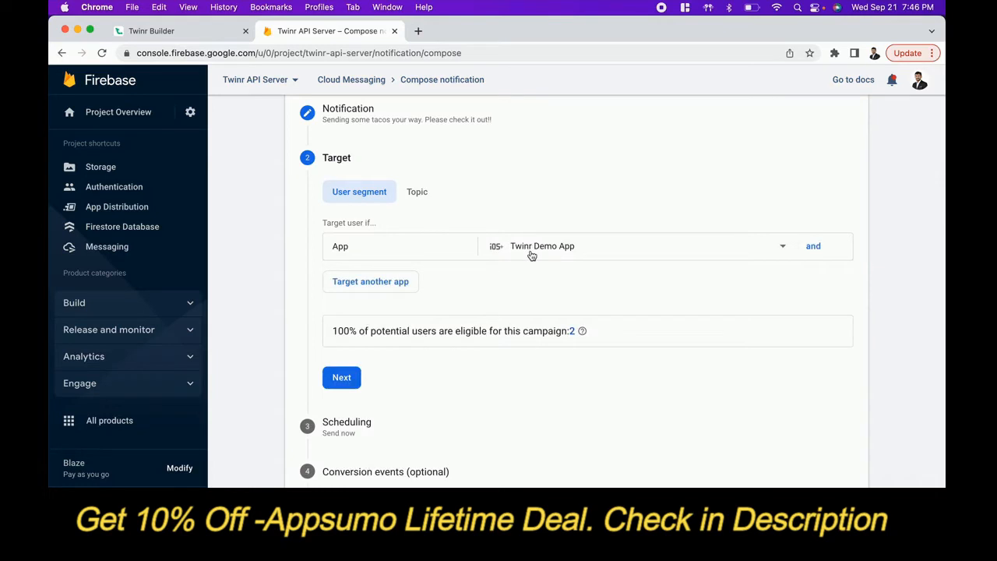
Add the Android app Twinr Build SDK Test App as a second target app
click(387, 284)
click(518, 313)
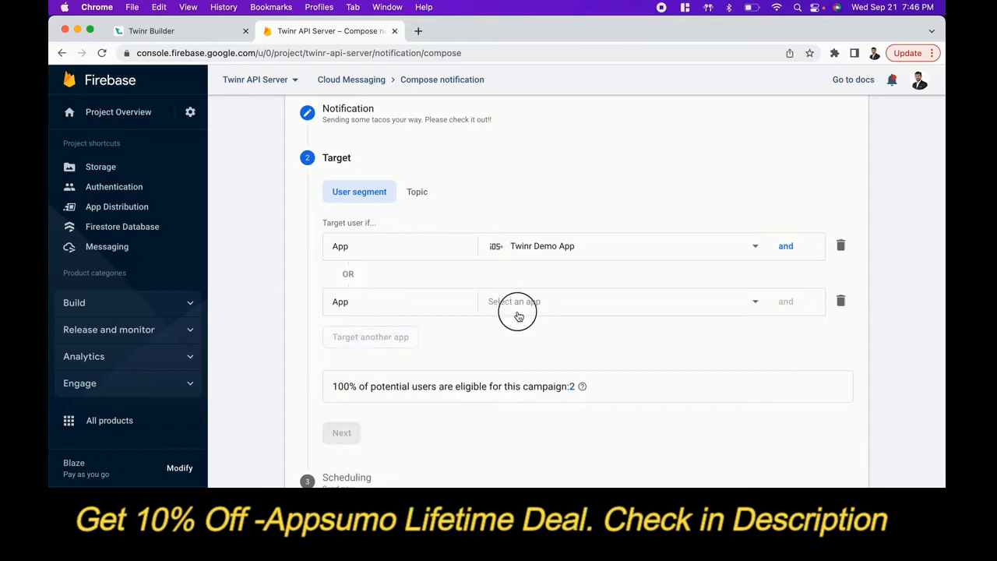
click(550, 323)
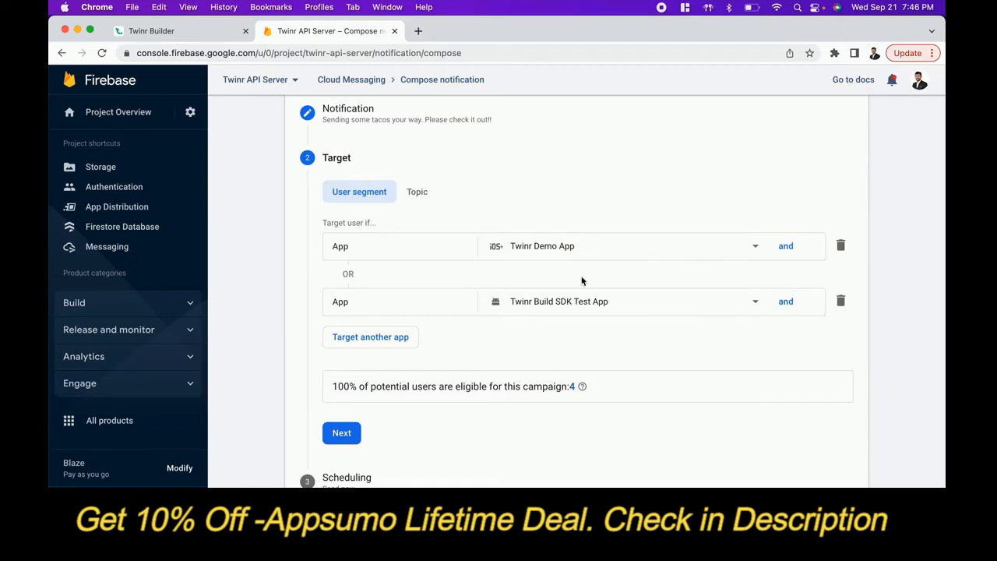
Try a Languages condition on the Twinr Demo App target and look through the selectable languages
click(787, 248)
click(425, 279)
scroll(405, 343, down, 3)
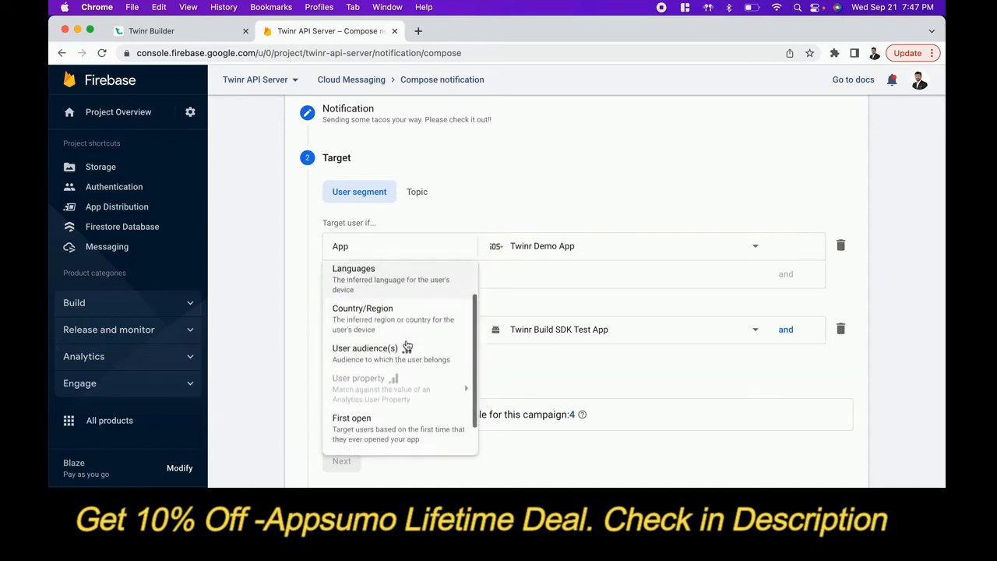
scroll(363, 329, up, 1)
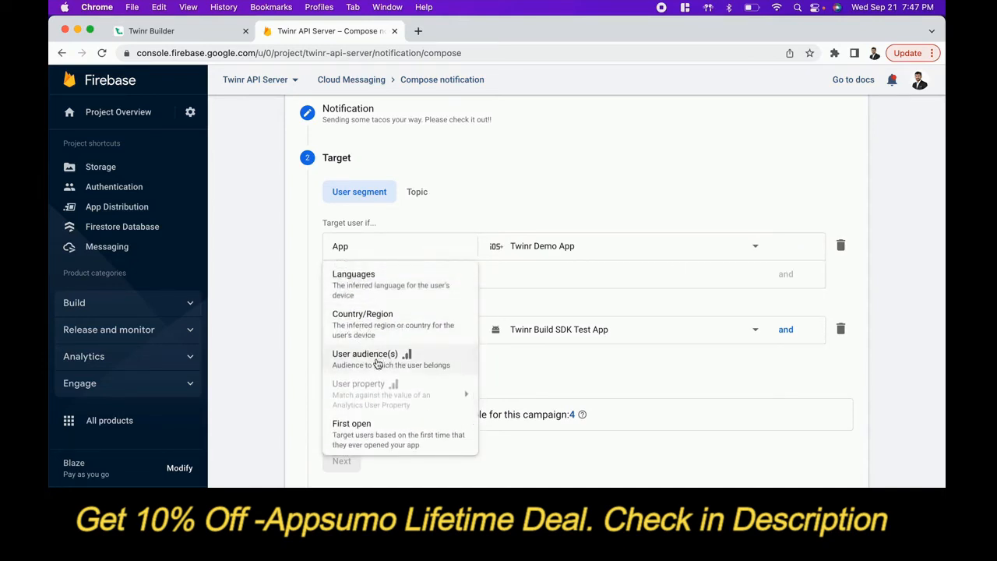
scroll(377, 364, down, 1)
scroll(377, 364, up, 2)
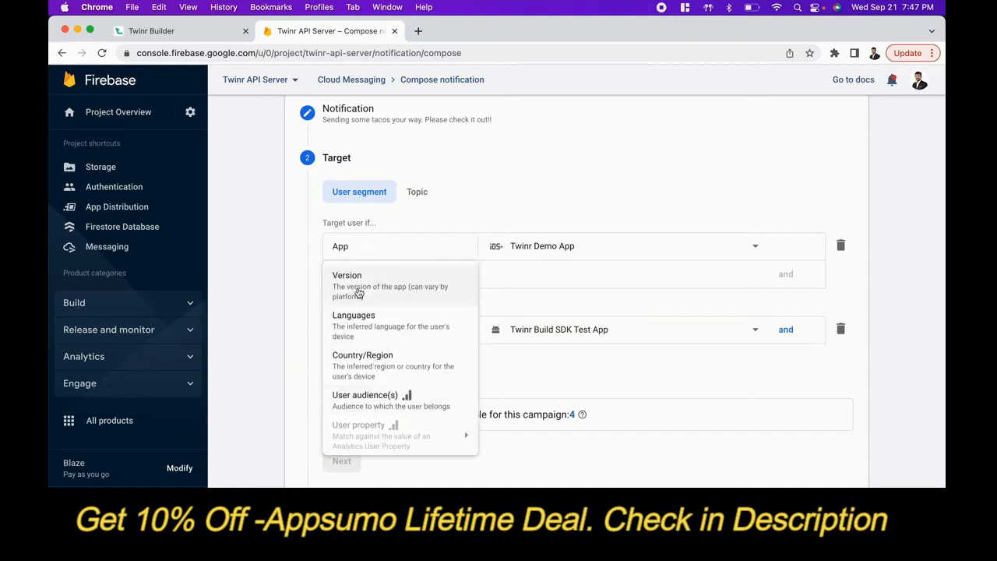
click(358, 331)
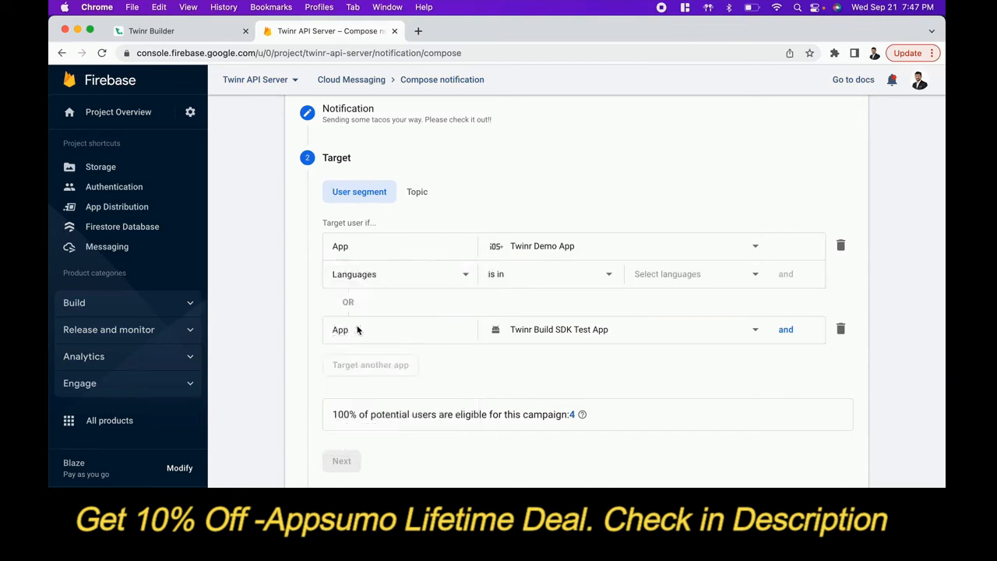
click(675, 272)
scroll(669, 334, down, 15)
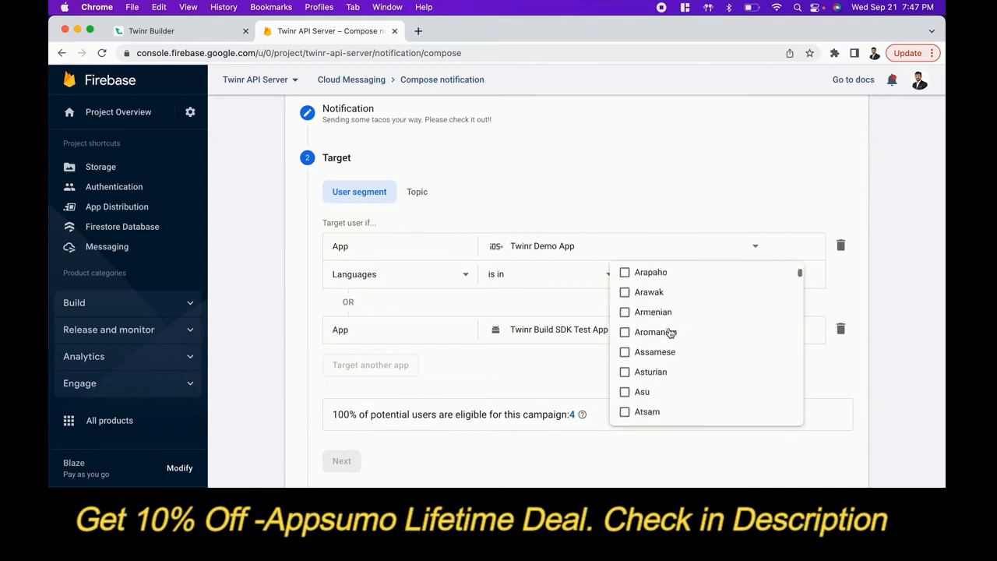
scroll(668, 335, down, 10)
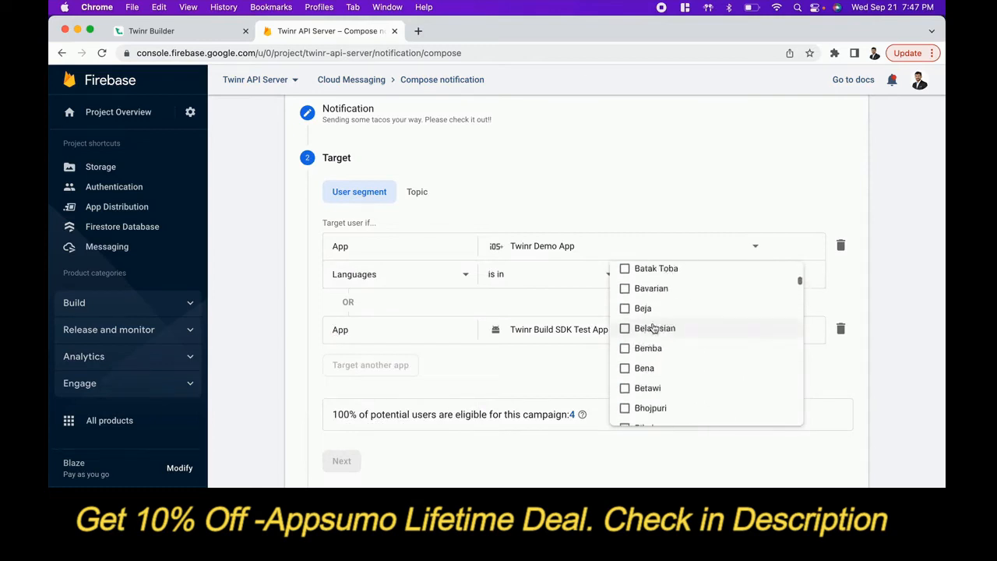
Try a Country/Region condition on the Twinr Demo App target, look through the countries, and remove the condition
click(441, 284)
click(441, 283)
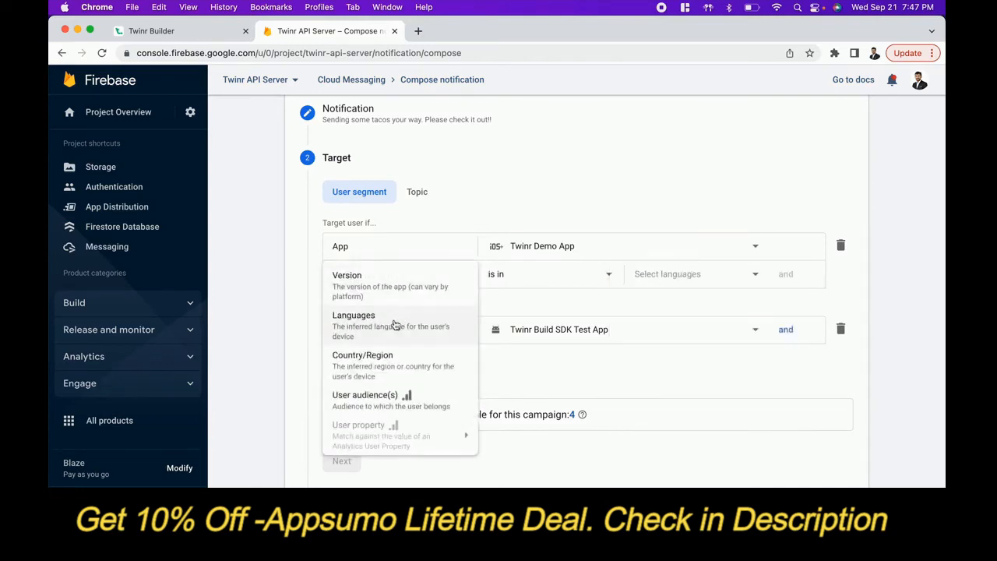
click(374, 374)
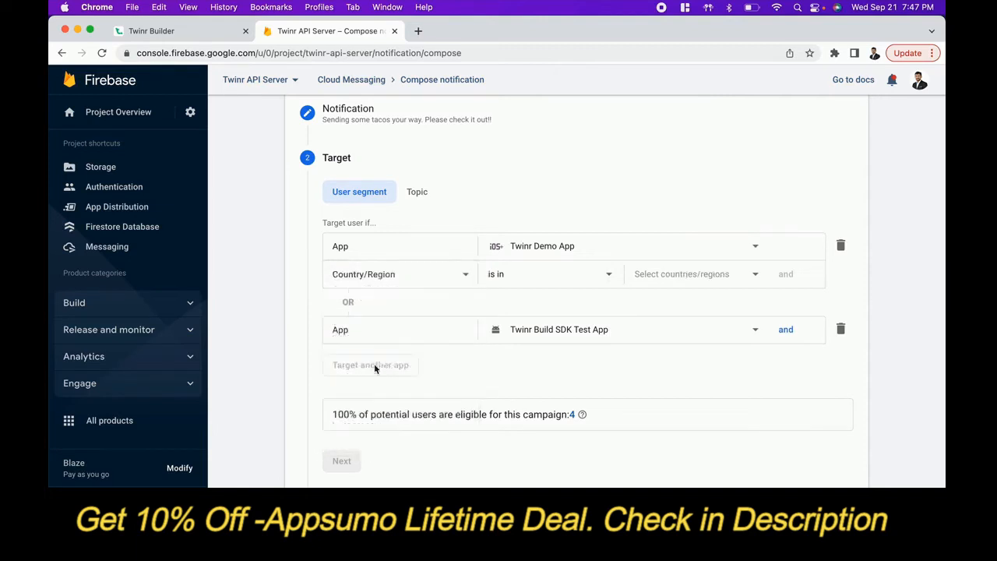
click(668, 273)
scroll(668, 378, down, 20)
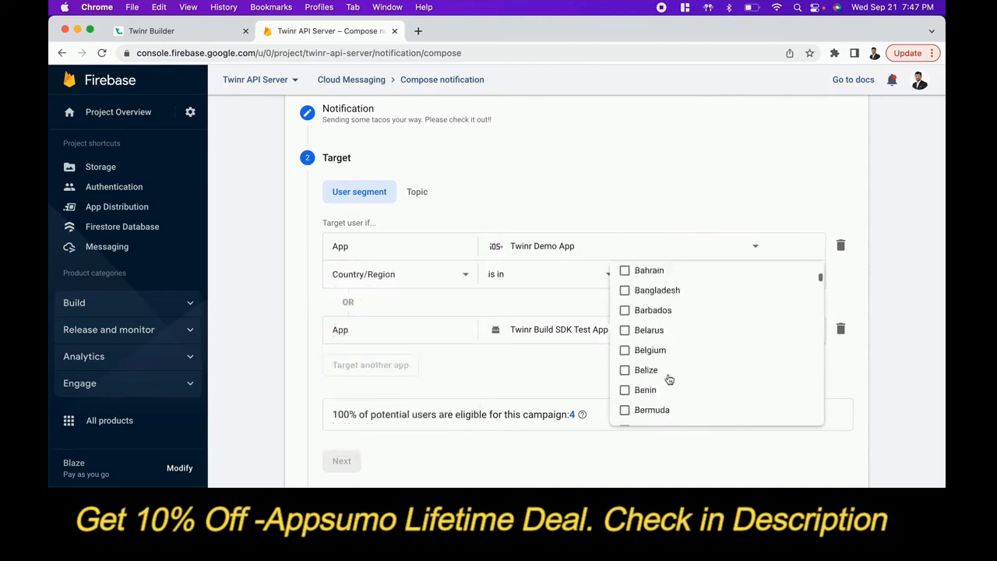
scroll(668, 378, up, 20)
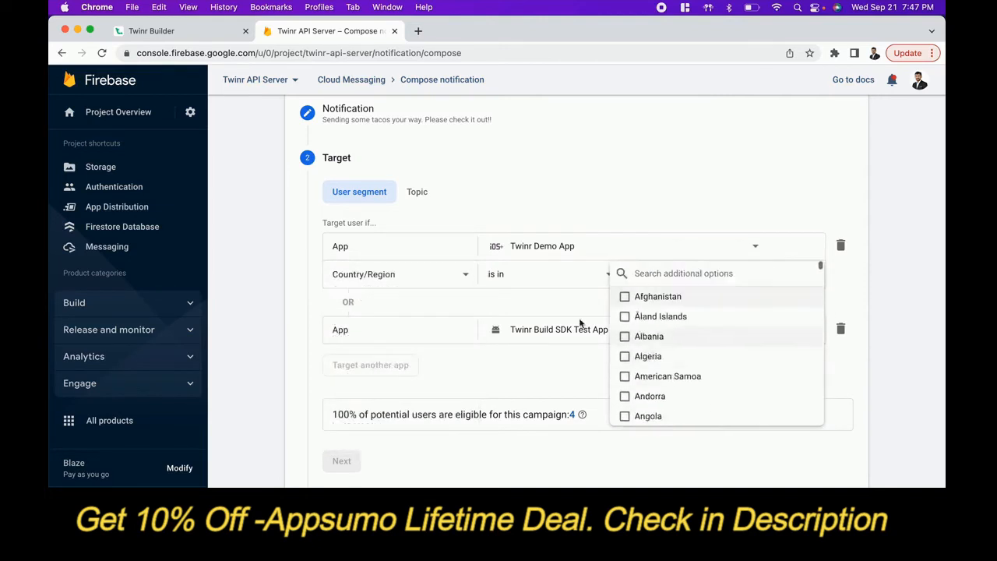
click(556, 304)
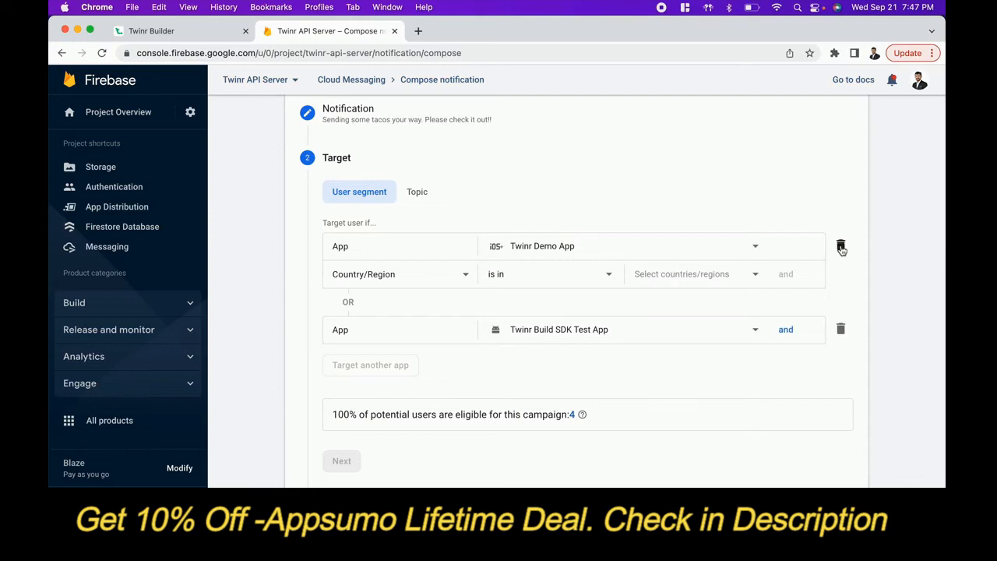
click(813, 275)
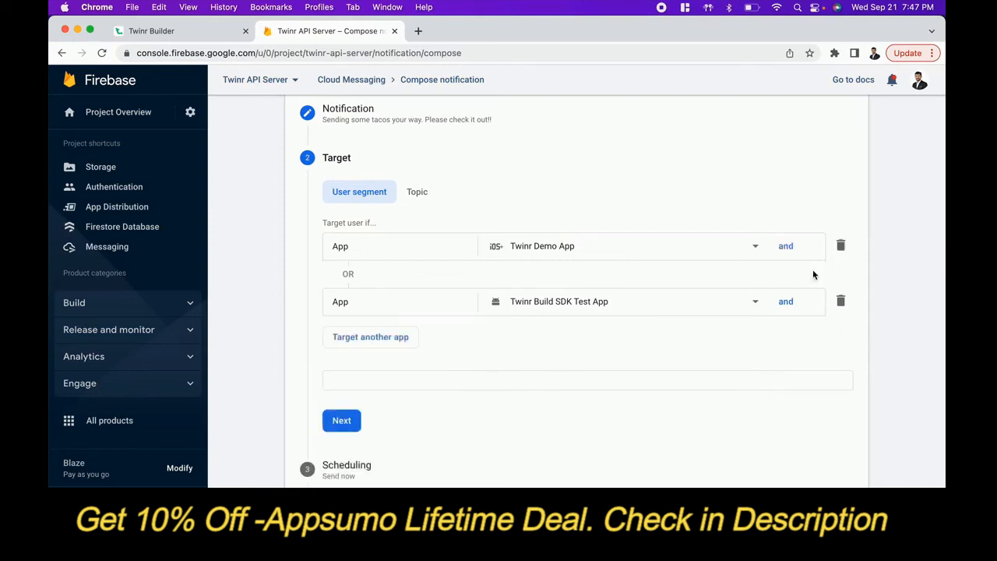
Remove the Android app Twinr Build SDK Test App from the targets and continue to the Scheduling section
click(841, 303)
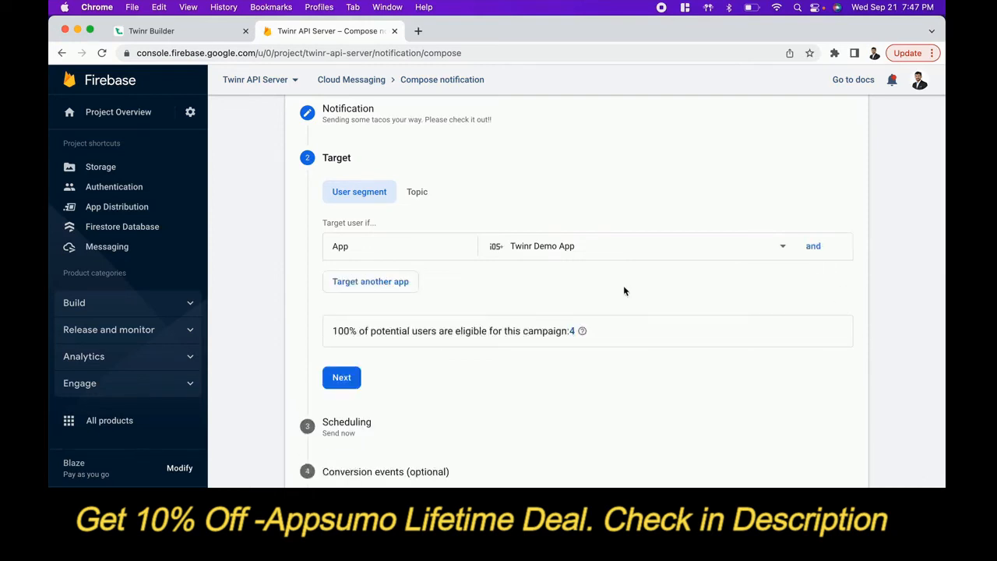
scroll(510, 286, down, 1)
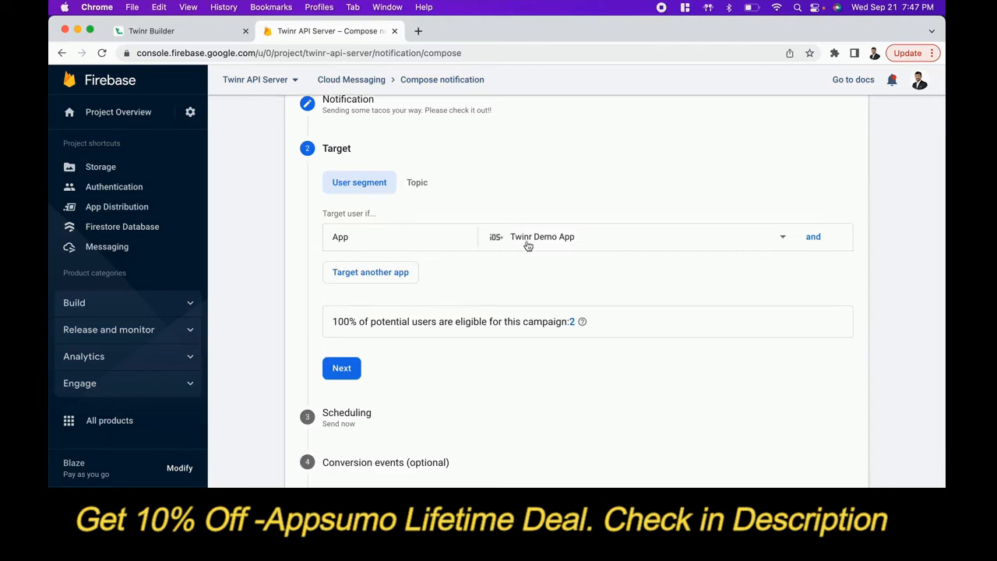
scroll(471, 272, down, 3)
click(327, 301)
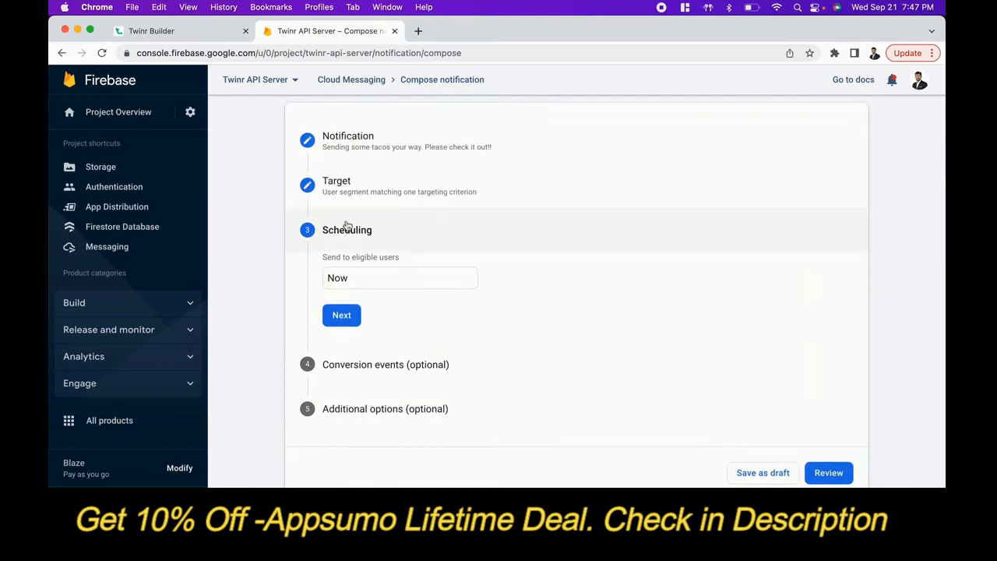
Look over the scheduling options, set the notification to be sent Now, and continue to Conversion events
click(359, 278)
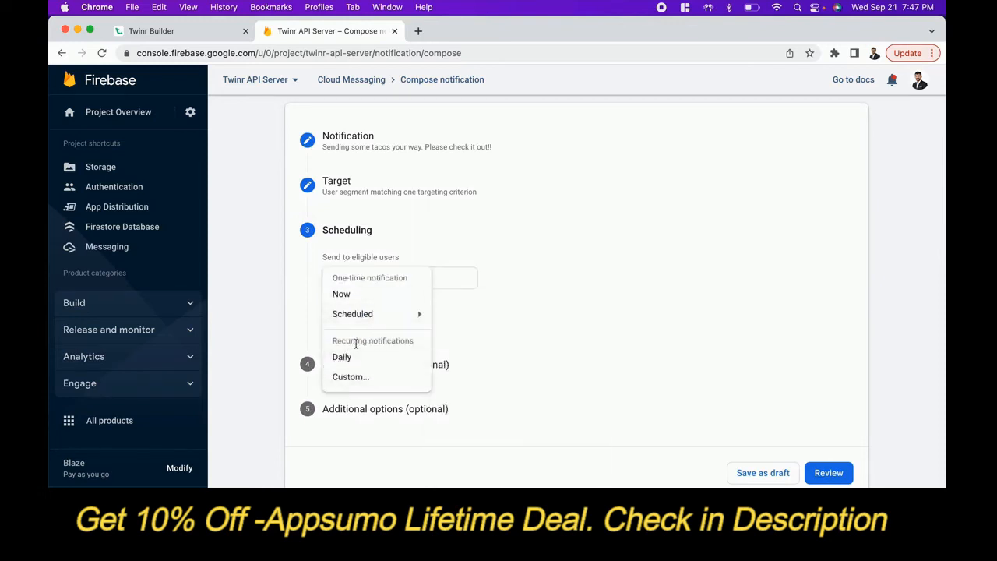
mouse_move(373, 322)
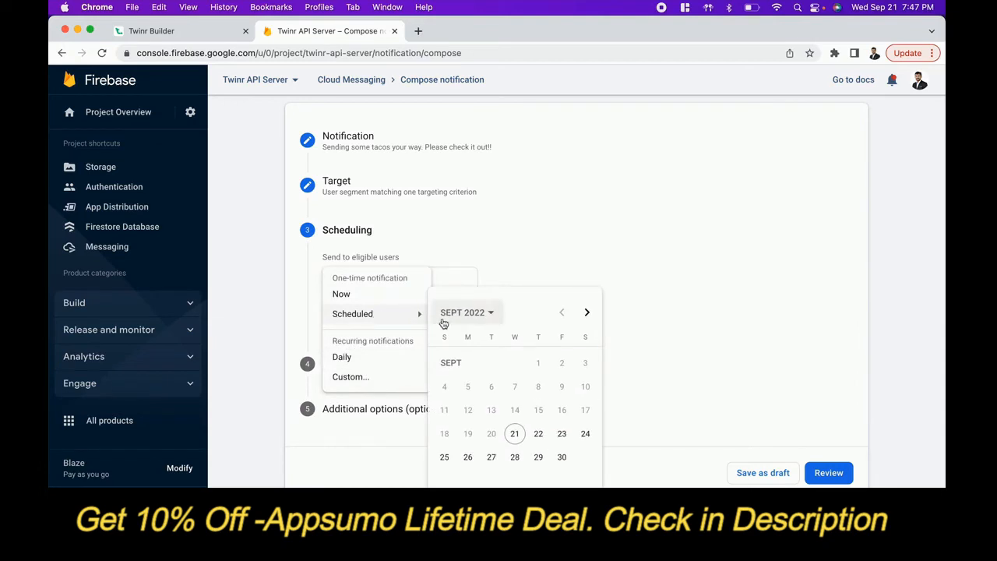
click(588, 315)
click(562, 314)
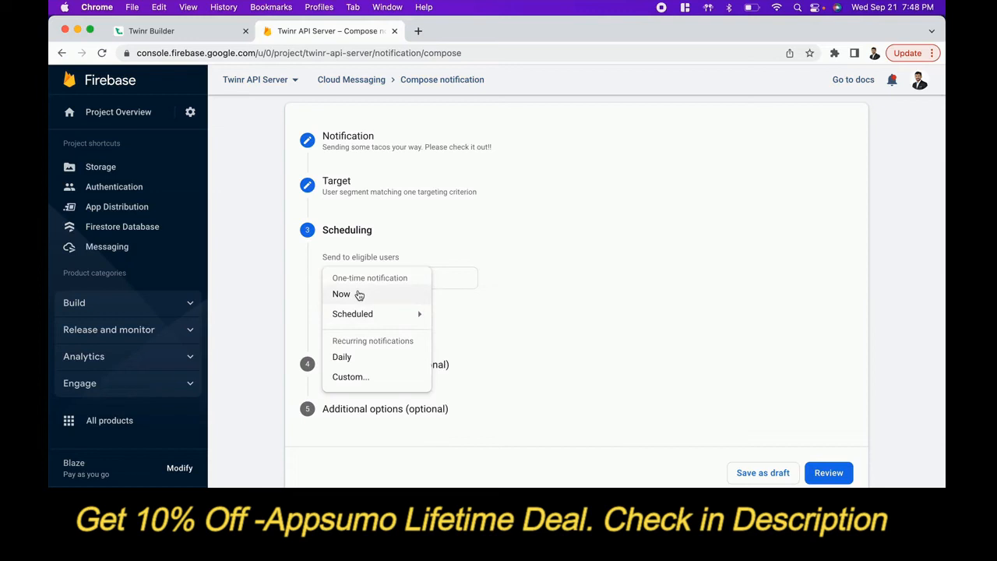
click(359, 294)
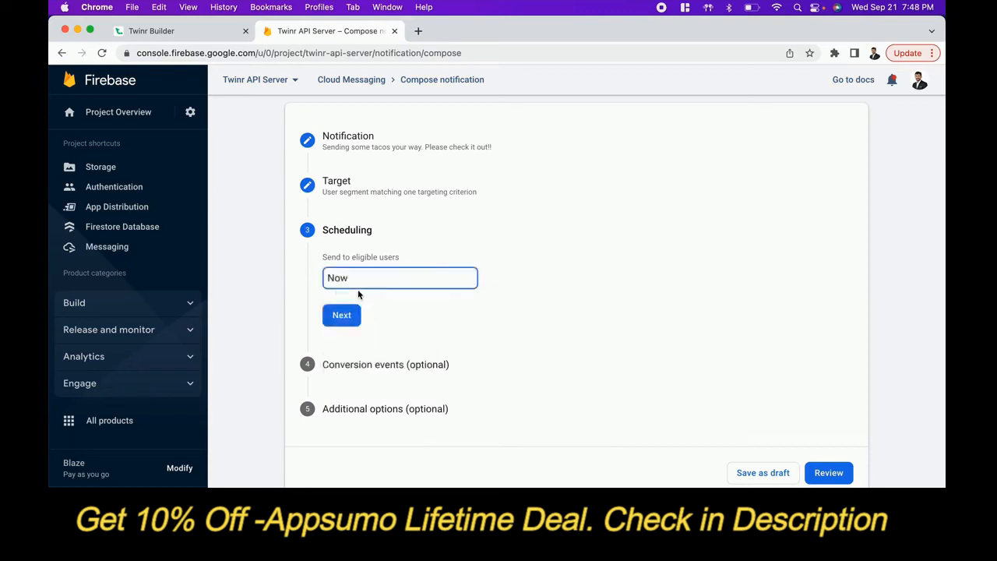
click(341, 315)
scroll(481, 297, down, 1)
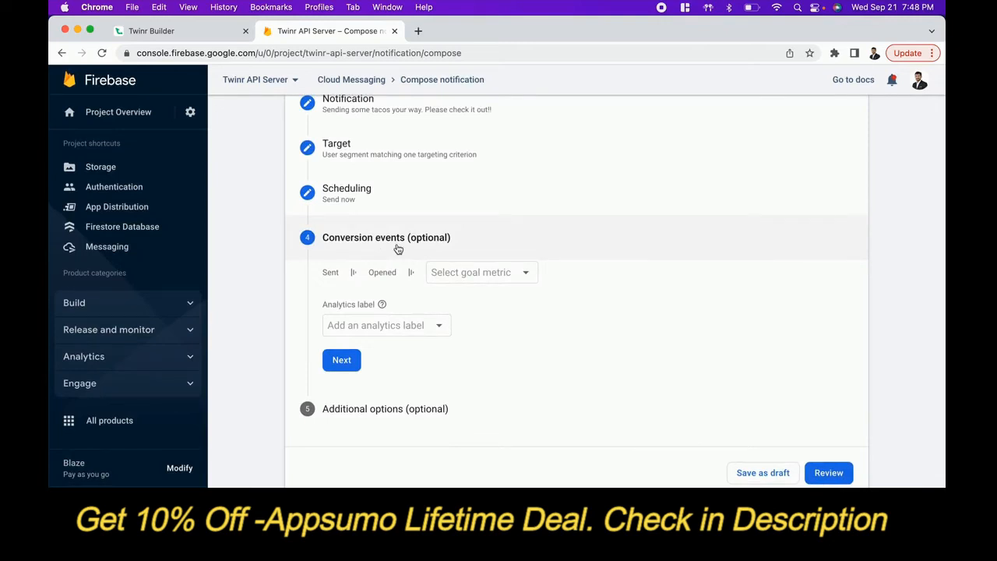
Review the available goal metrics without selecting one and continue to the Additional options section
click(468, 272)
scroll(468, 366, up, 3)
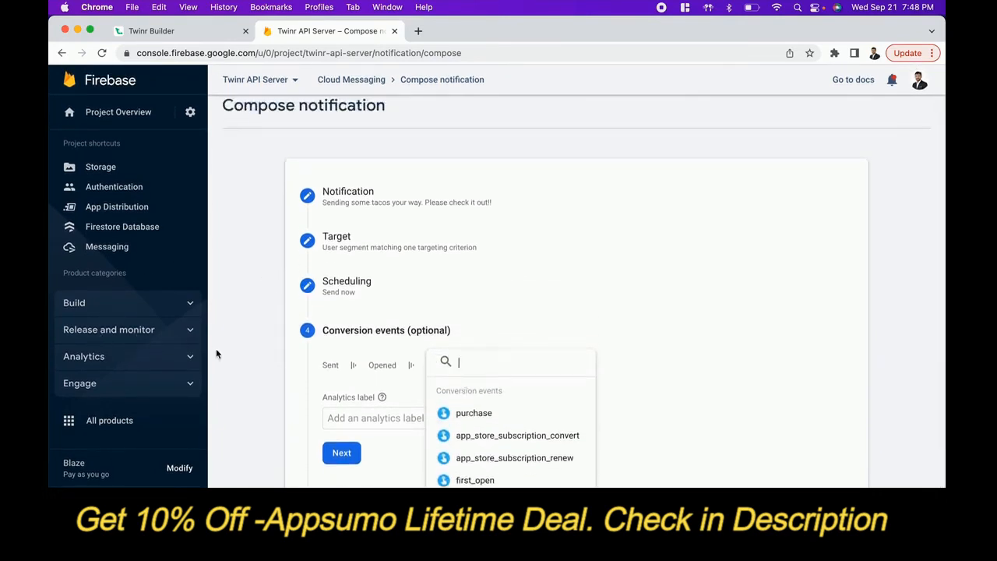
scroll(327, 354, down, 3)
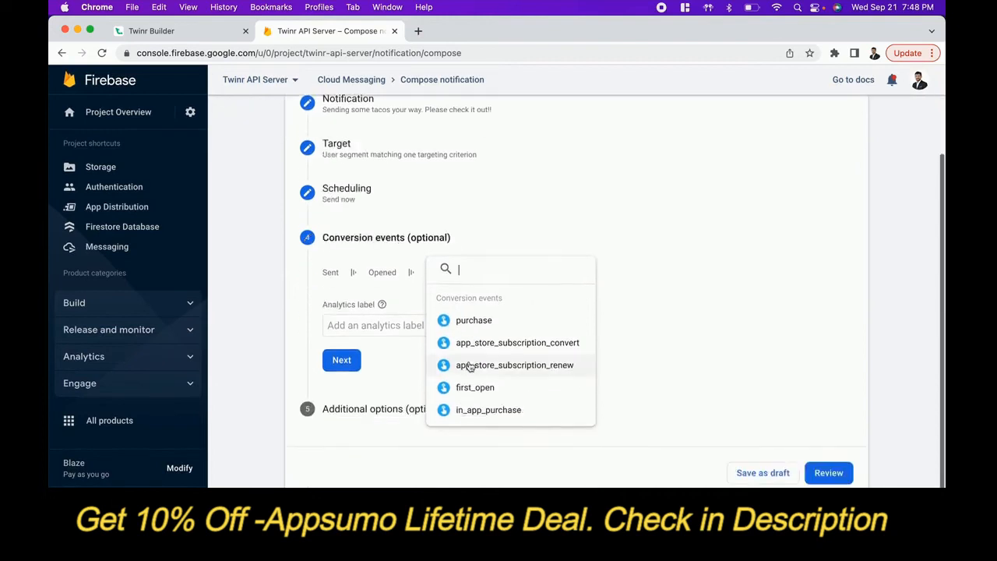
click(412, 298)
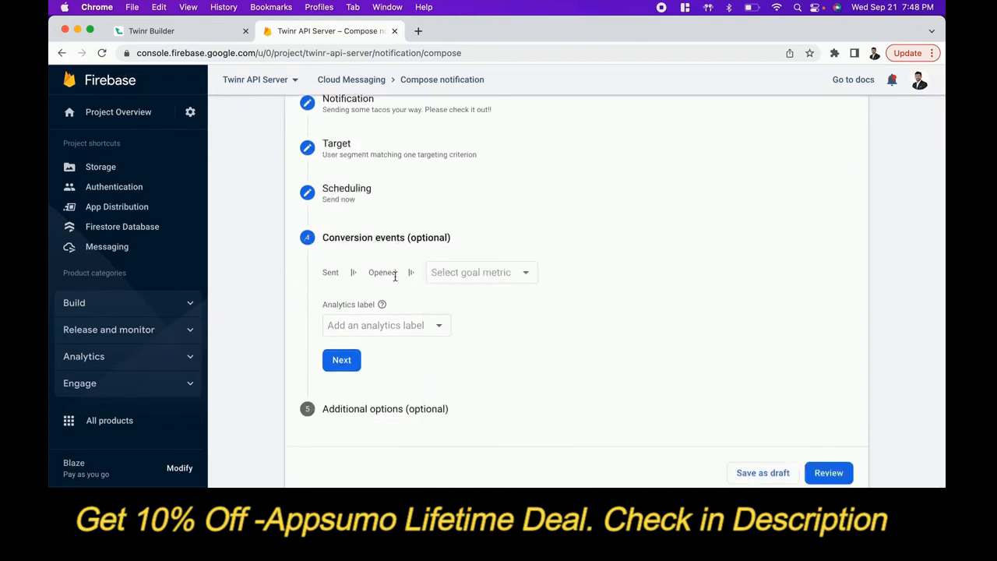
click(470, 272)
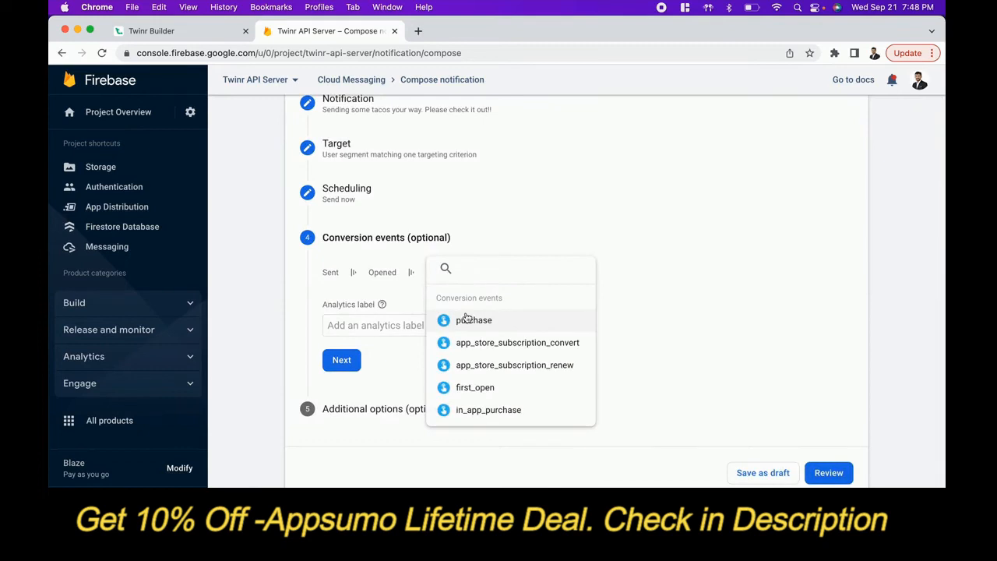
click(408, 367)
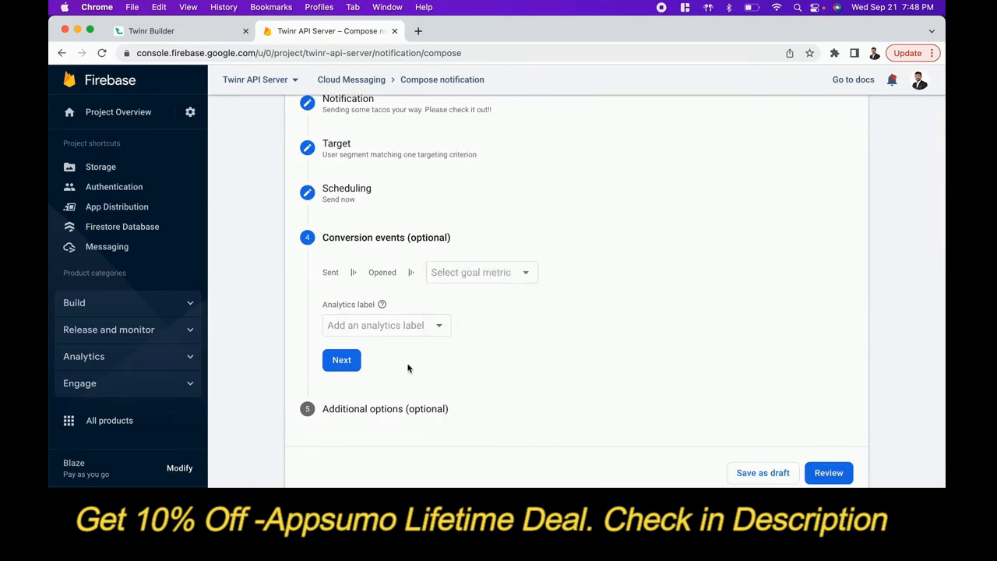
click(339, 361)
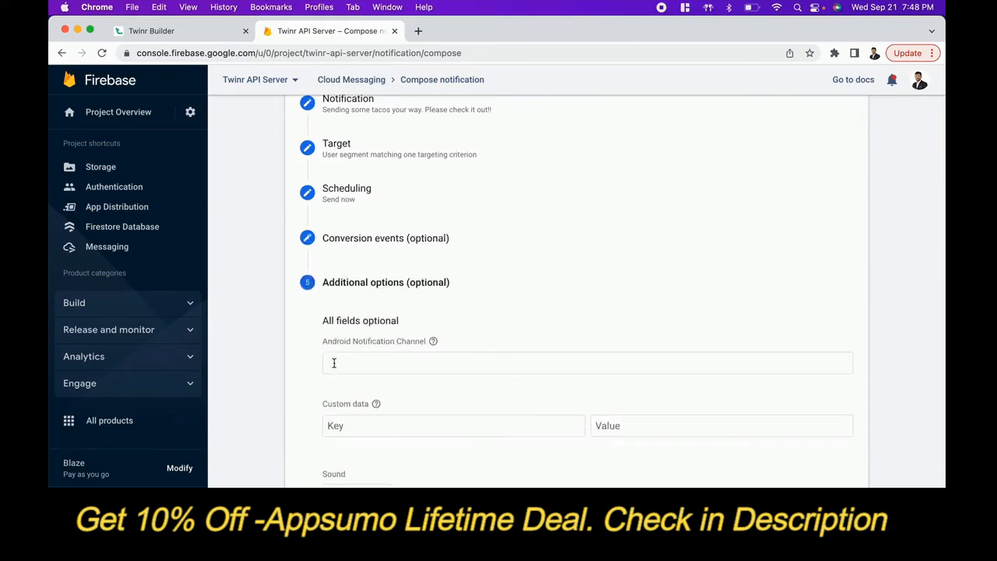
scroll(463, 311, down, 3)
scroll(463, 311, down, 1)
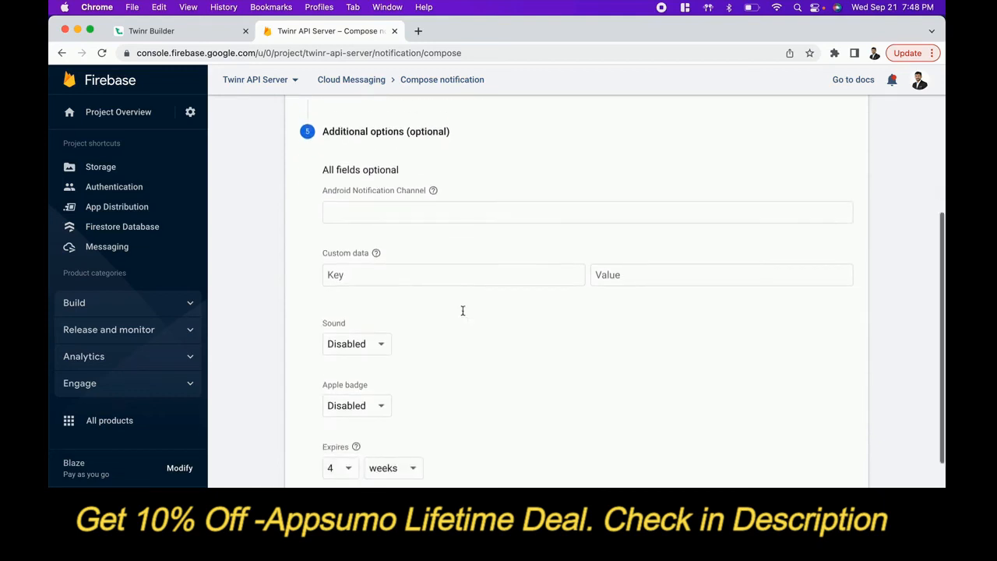
scroll(463, 312, down, 1)
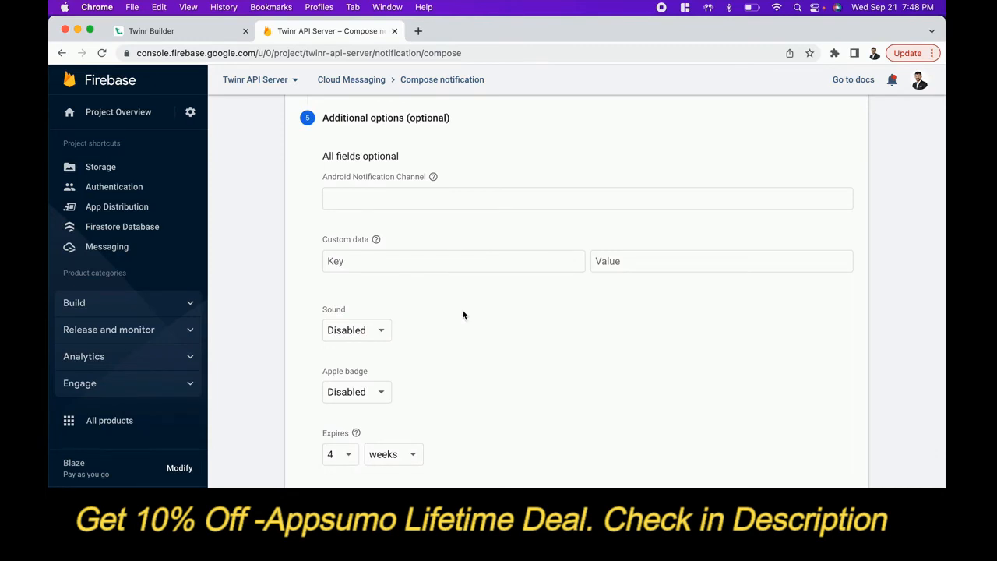
click(441, 261)
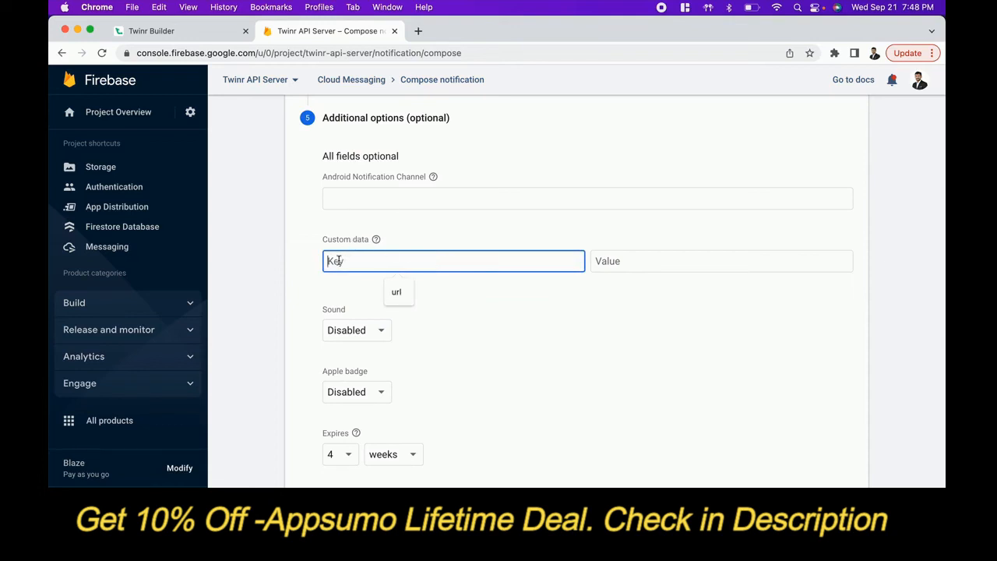
text(URL)
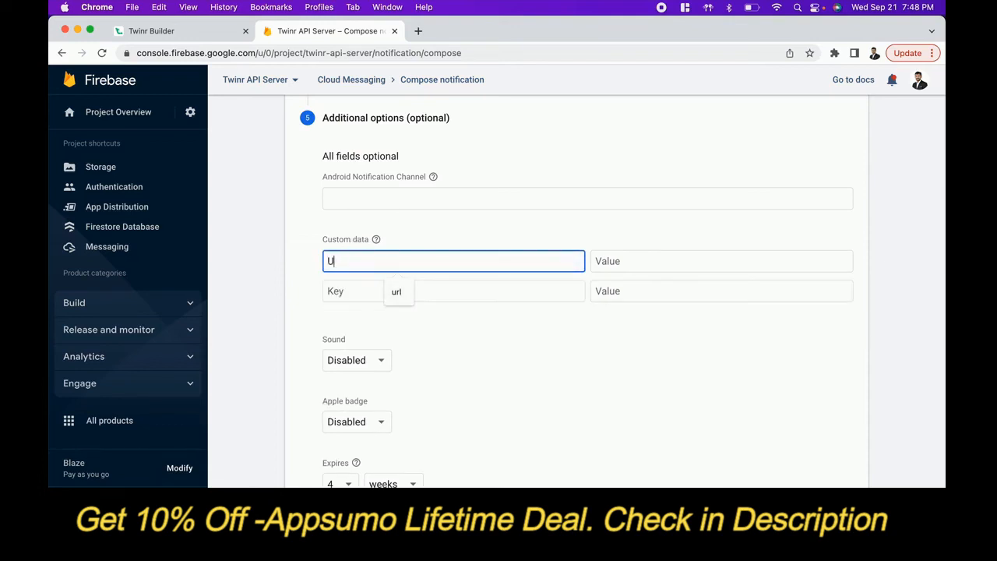
key(BackSpace)
key(BackSpace)
key(BackSpace)
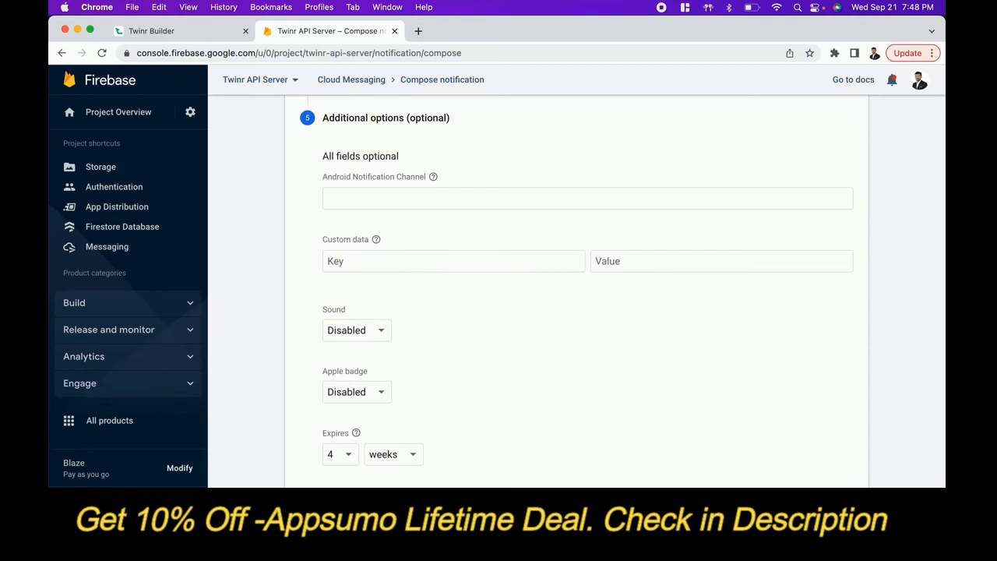
click(404, 269)
click(406, 288)
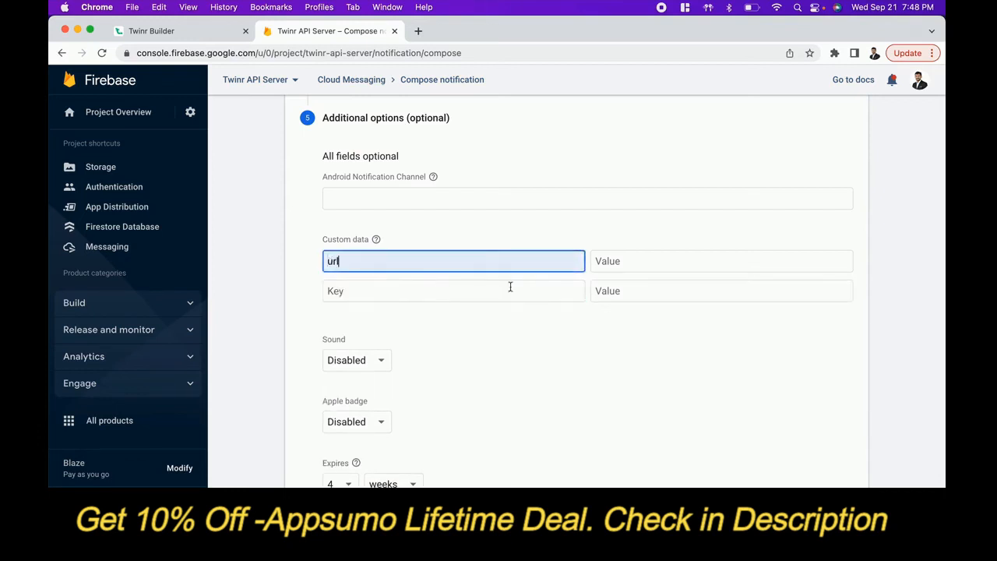
click(643, 267)
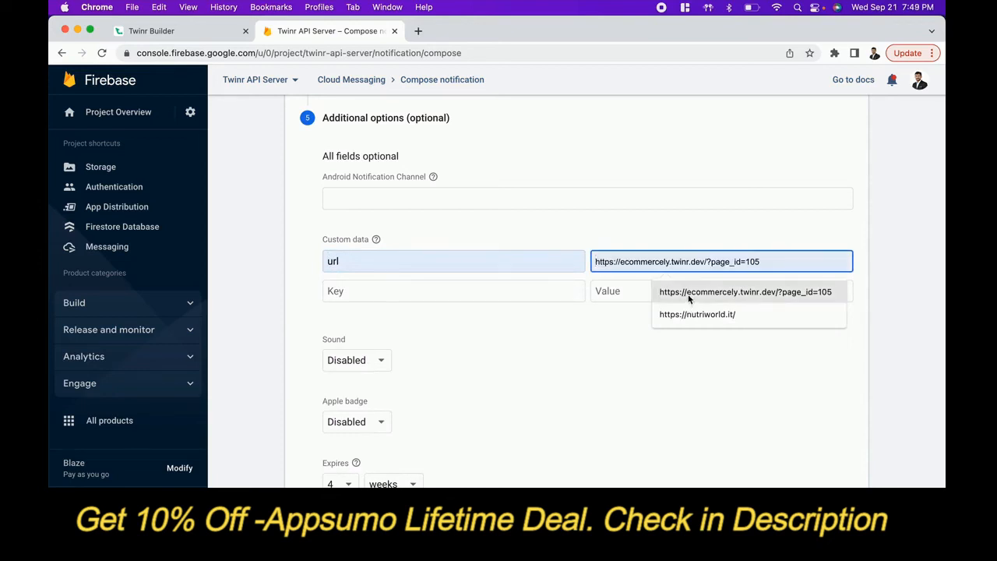
click(689, 318)
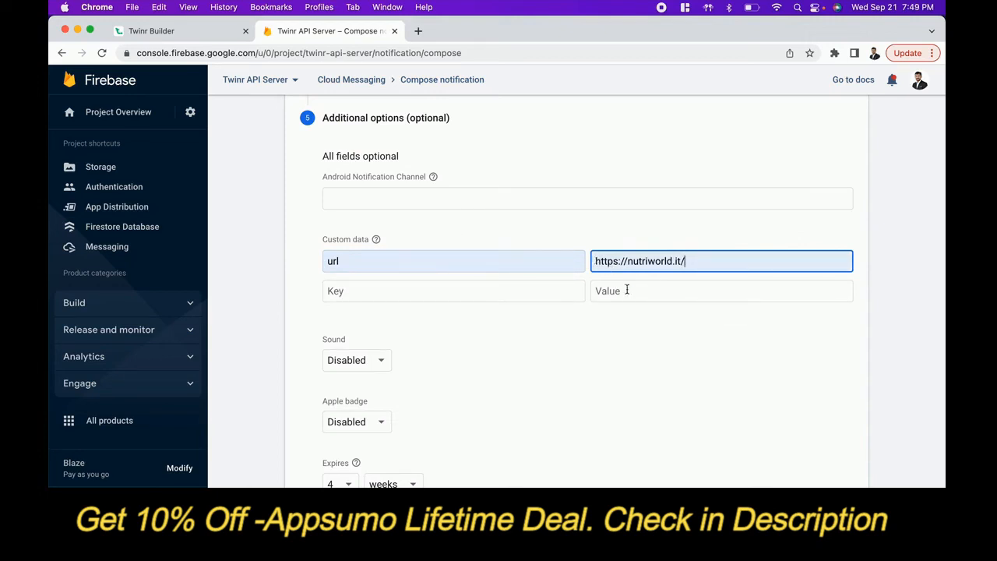
drag(594, 262, 687, 261)
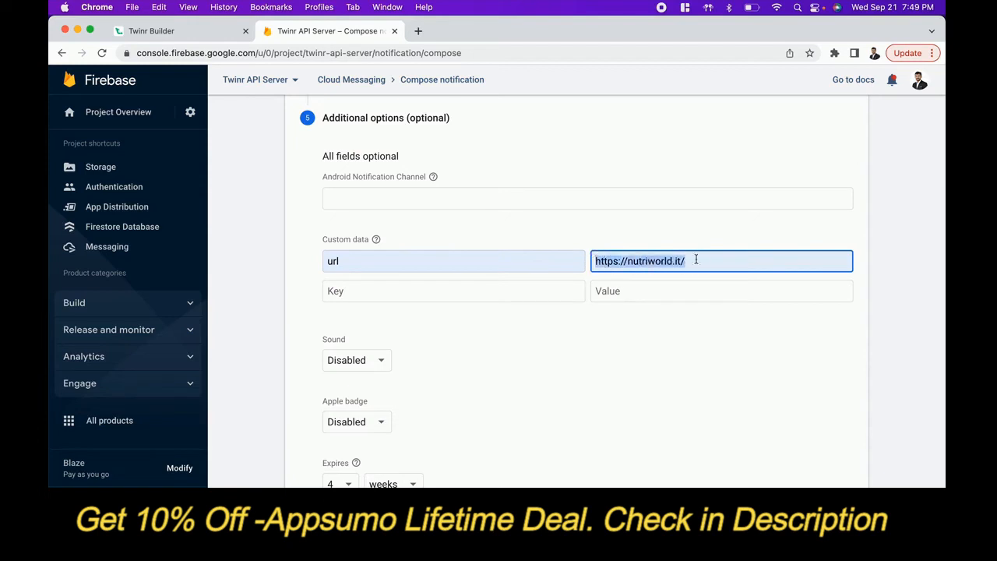
Enable the notification sound in the additional options
click(632, 340)
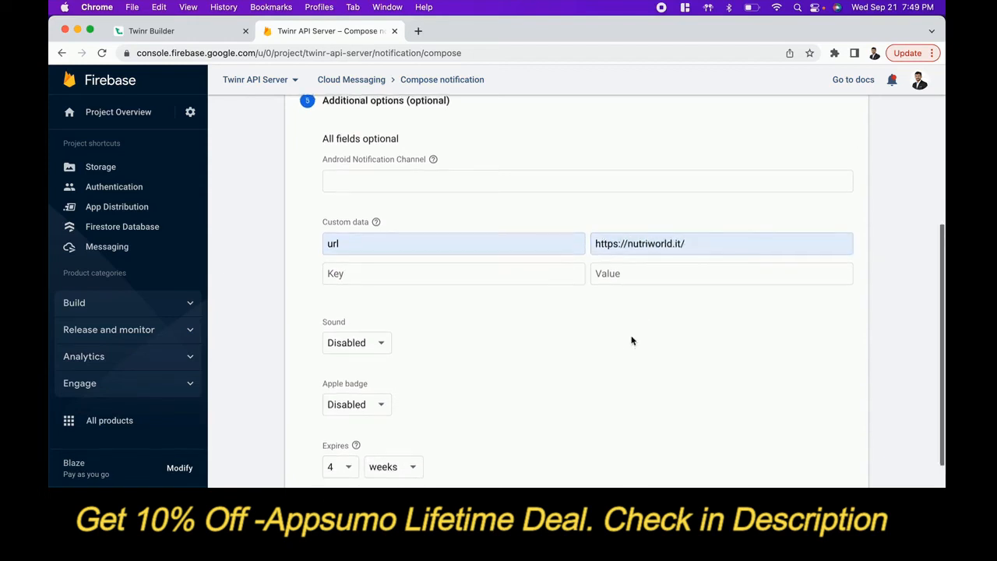
scroll(632, 340, down, 2)
scroll(632, 340, down, 2)
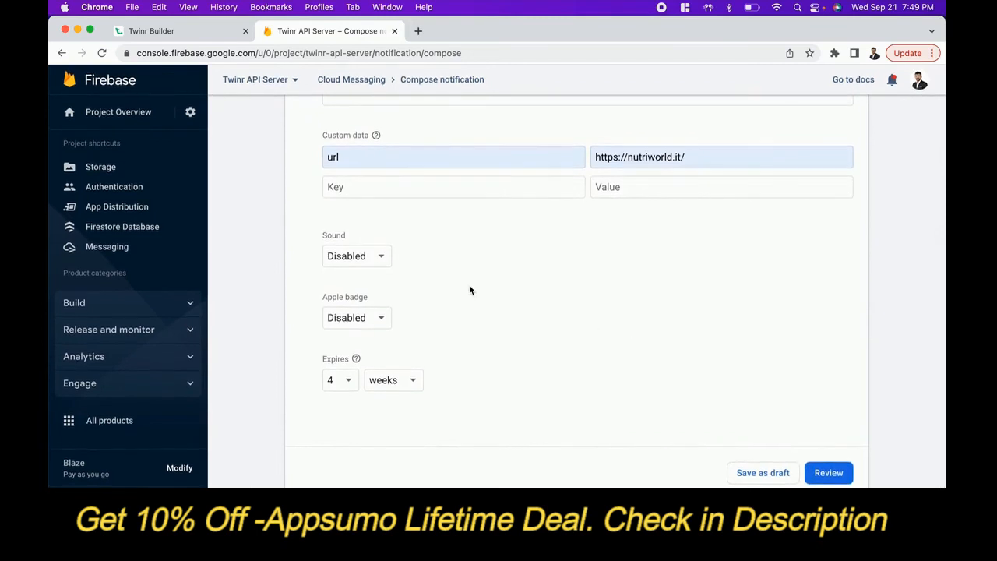
click(366, 260)
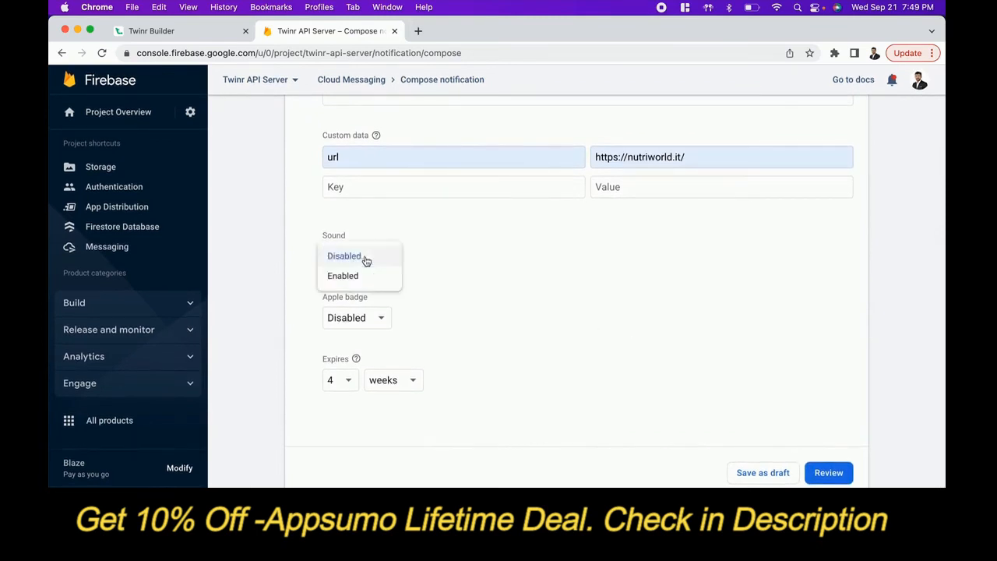
click(468, 279)
click(349, 257)
click(351, 277)
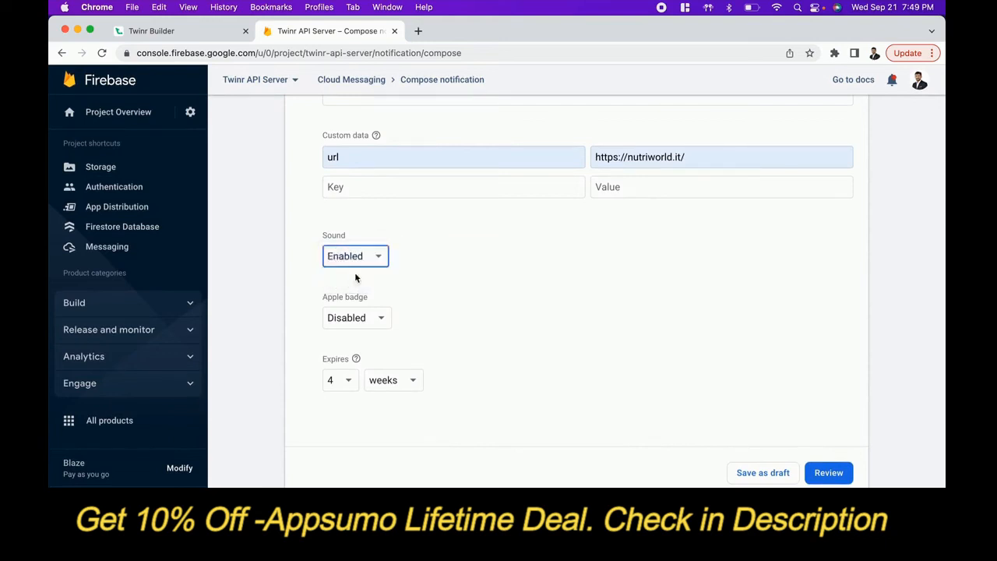
Enable the Apple badge for the notification and set its badge count to 1
click(365, 322)
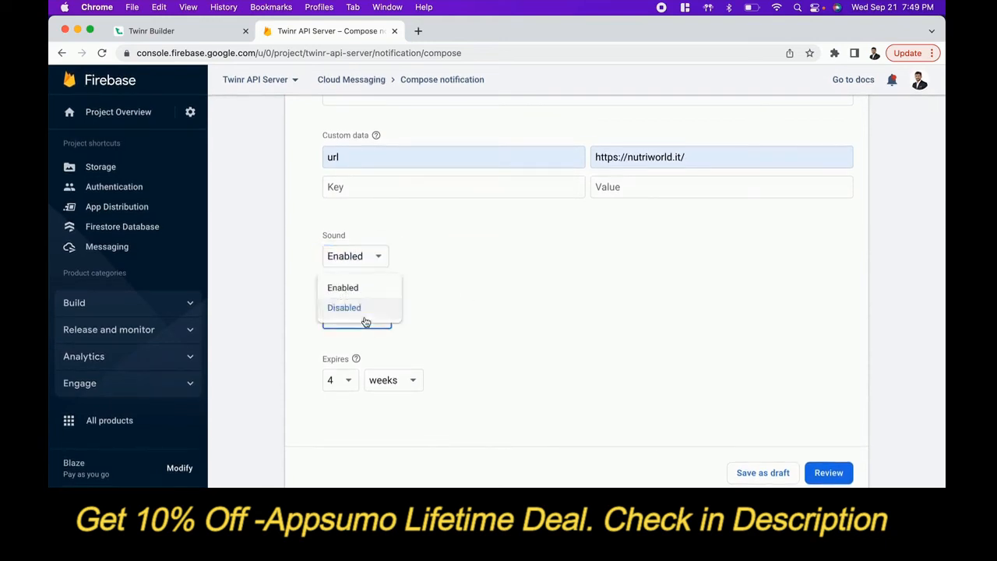
click(357, 288)
click(605, 315)
key(BackSpace)
text(1)
click(515, 355)
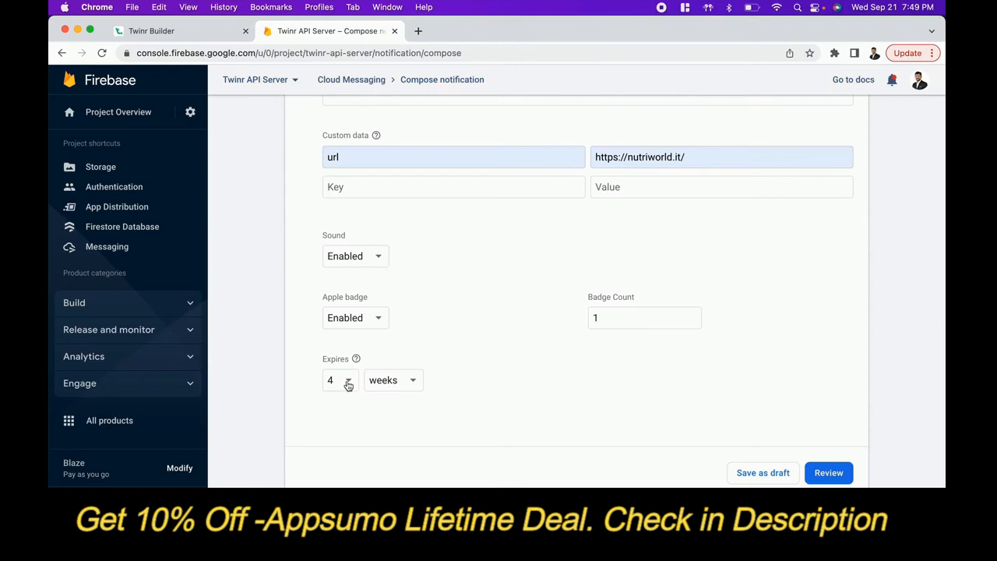
Review and publish the summer sale notification, and switch to QuickTime Player to check its delivery on the mirrored phone
mouse_move(356, 358)
click(839, 476)
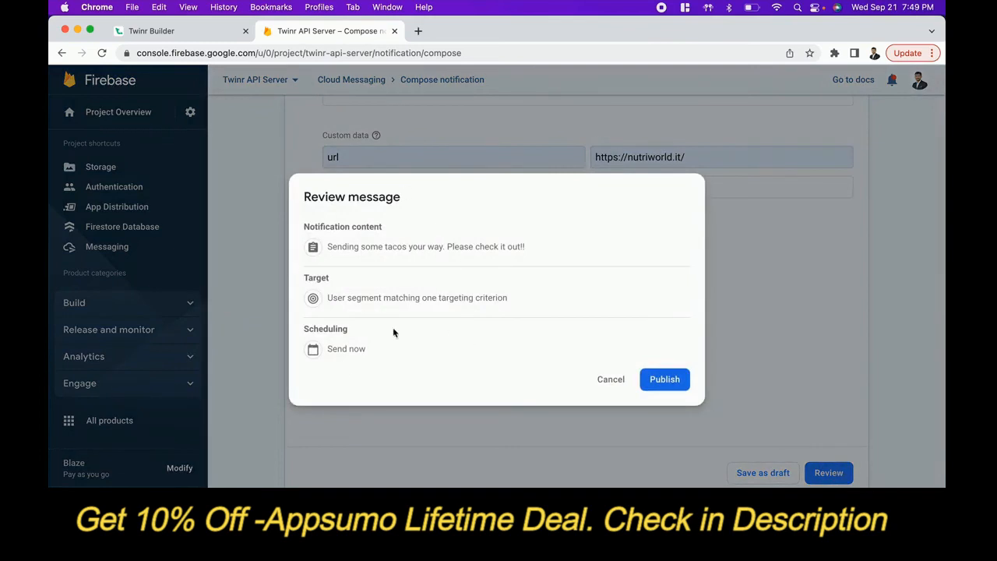
click(664, 380)
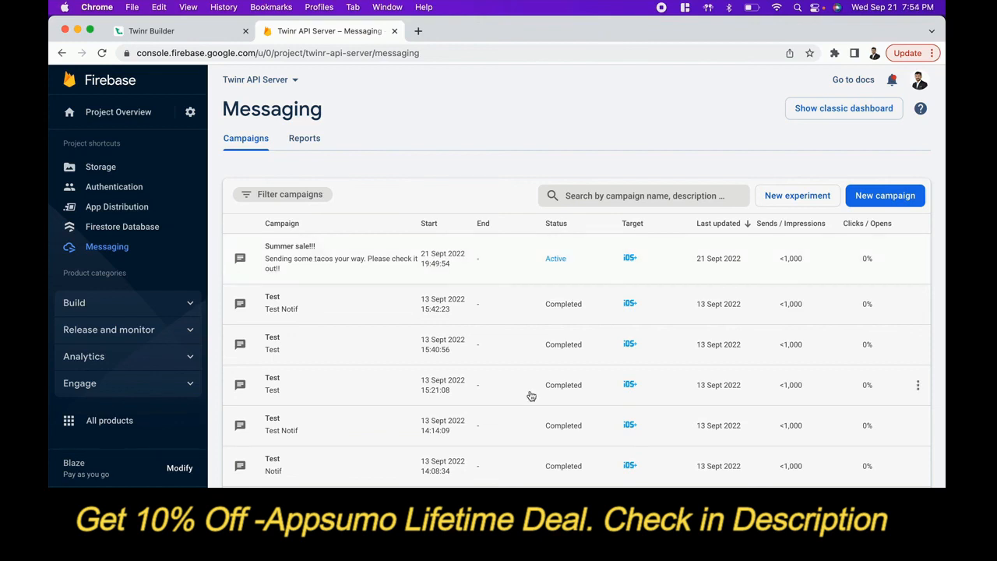
key(super+Tab)
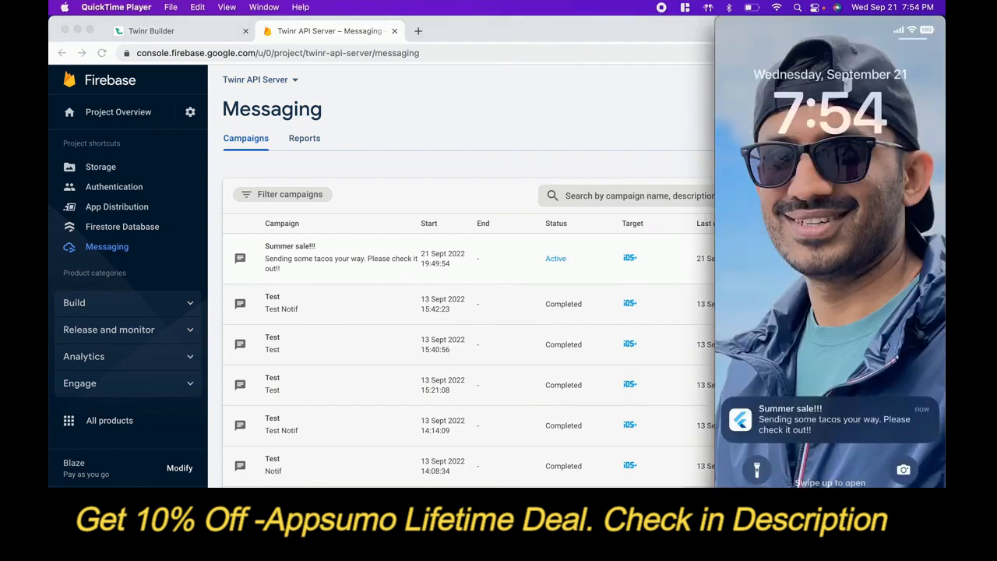